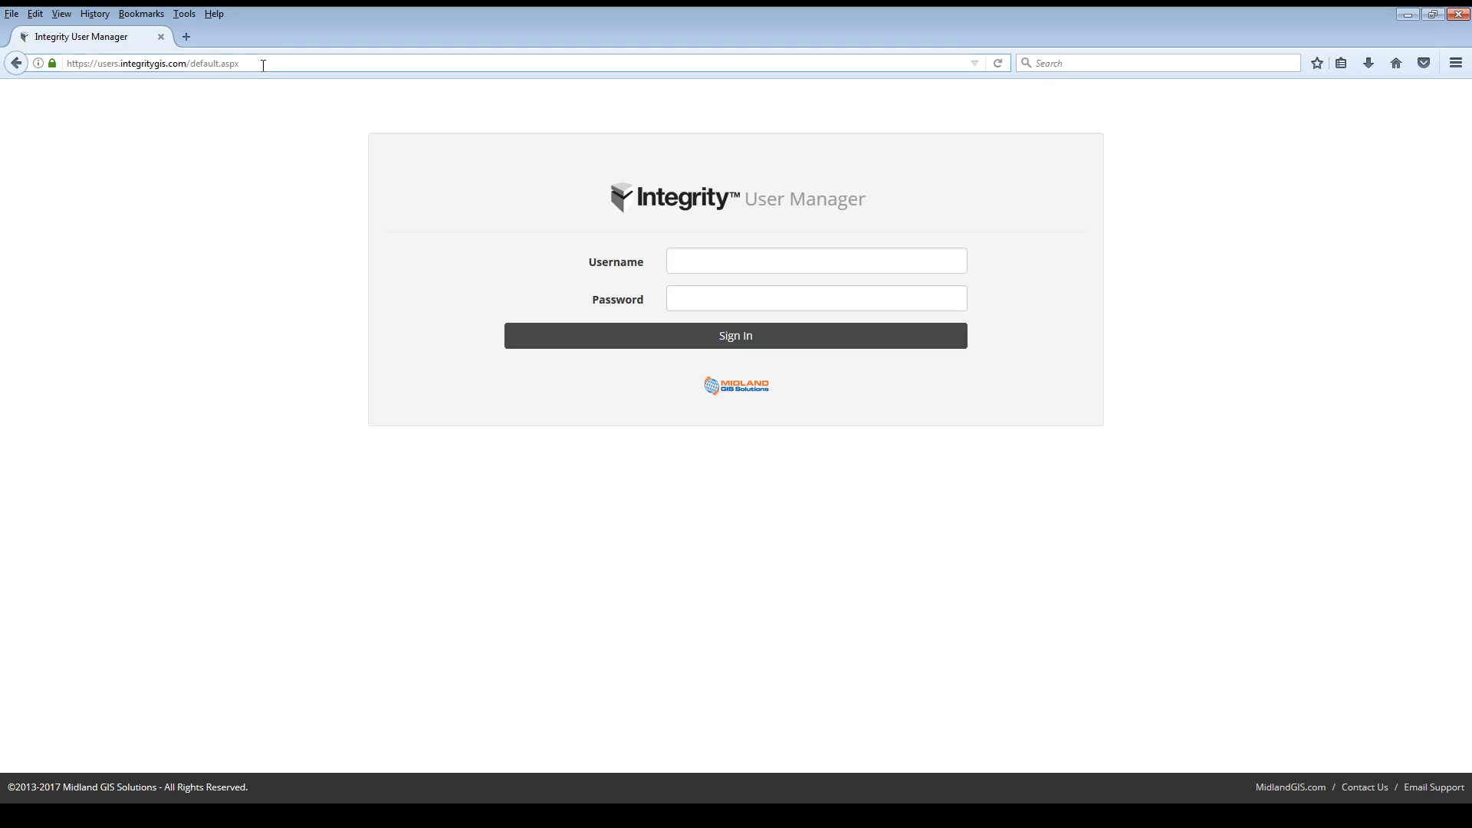
Step: Open the Integrity User Manager sign-in page at users.integritygis.com
click(263, 65)
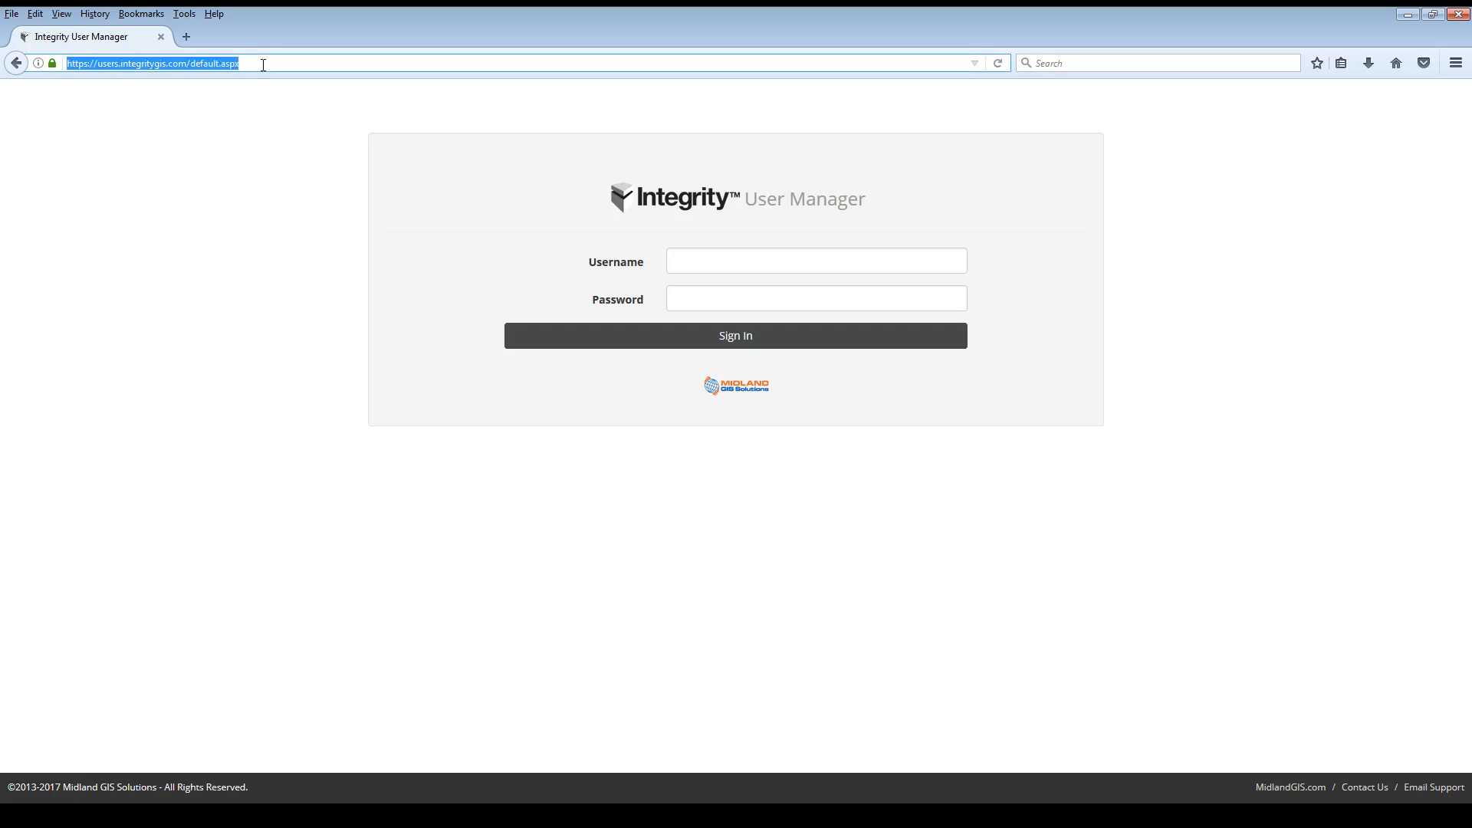
text(uses.)
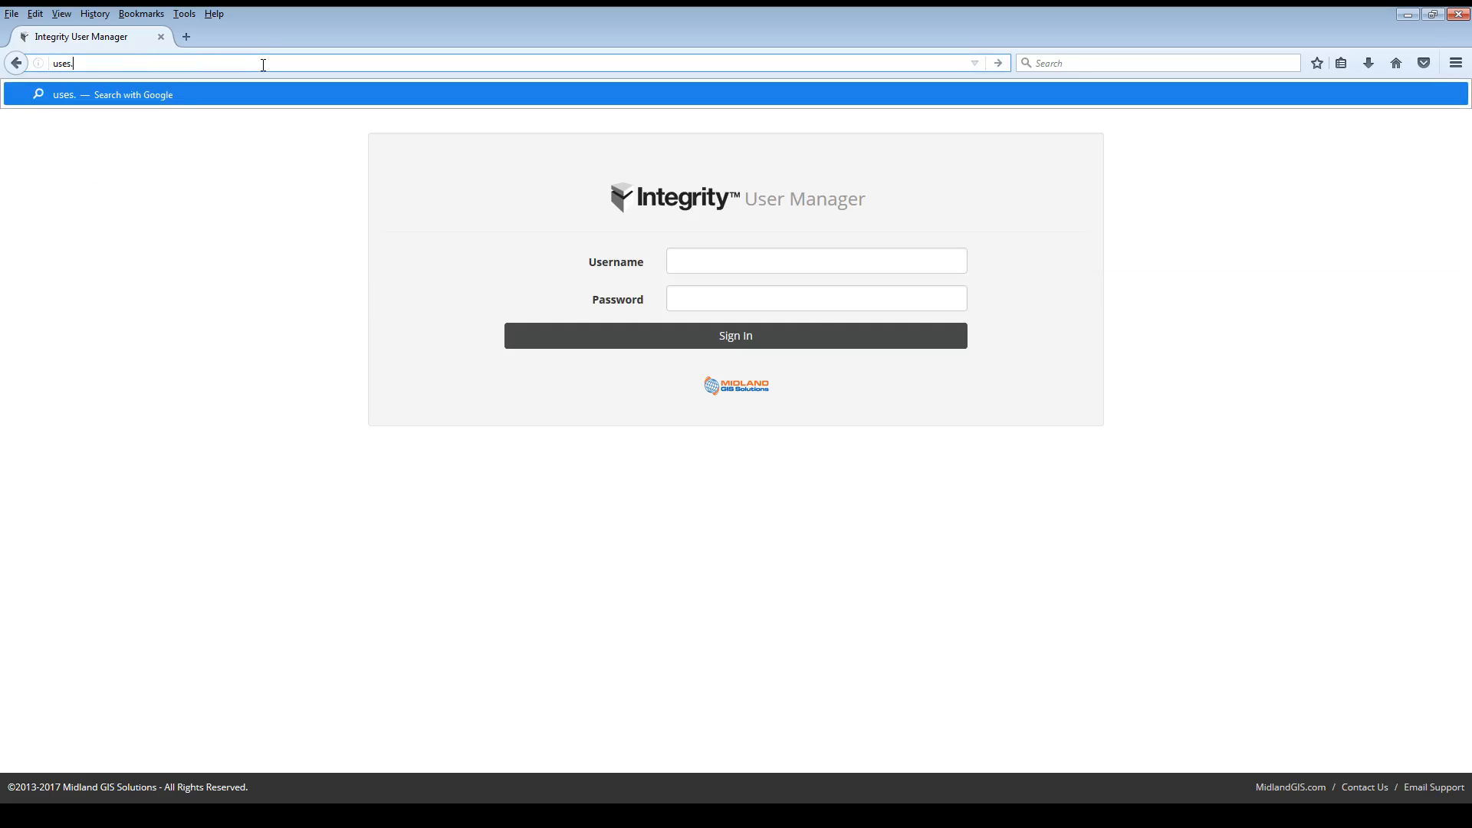
key(BackSpace)
key(BackSpace)
text(r)
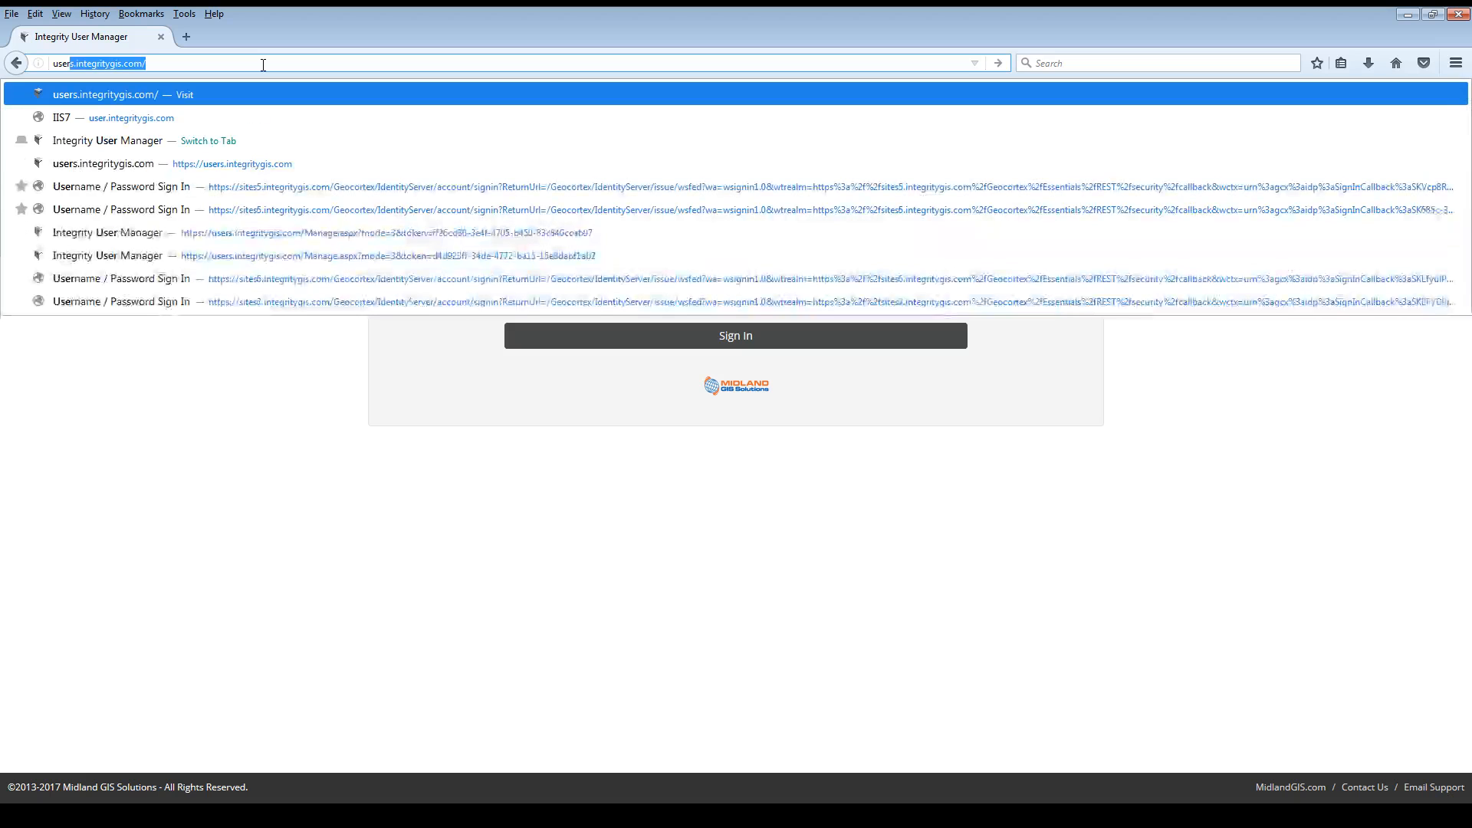
text(s.)
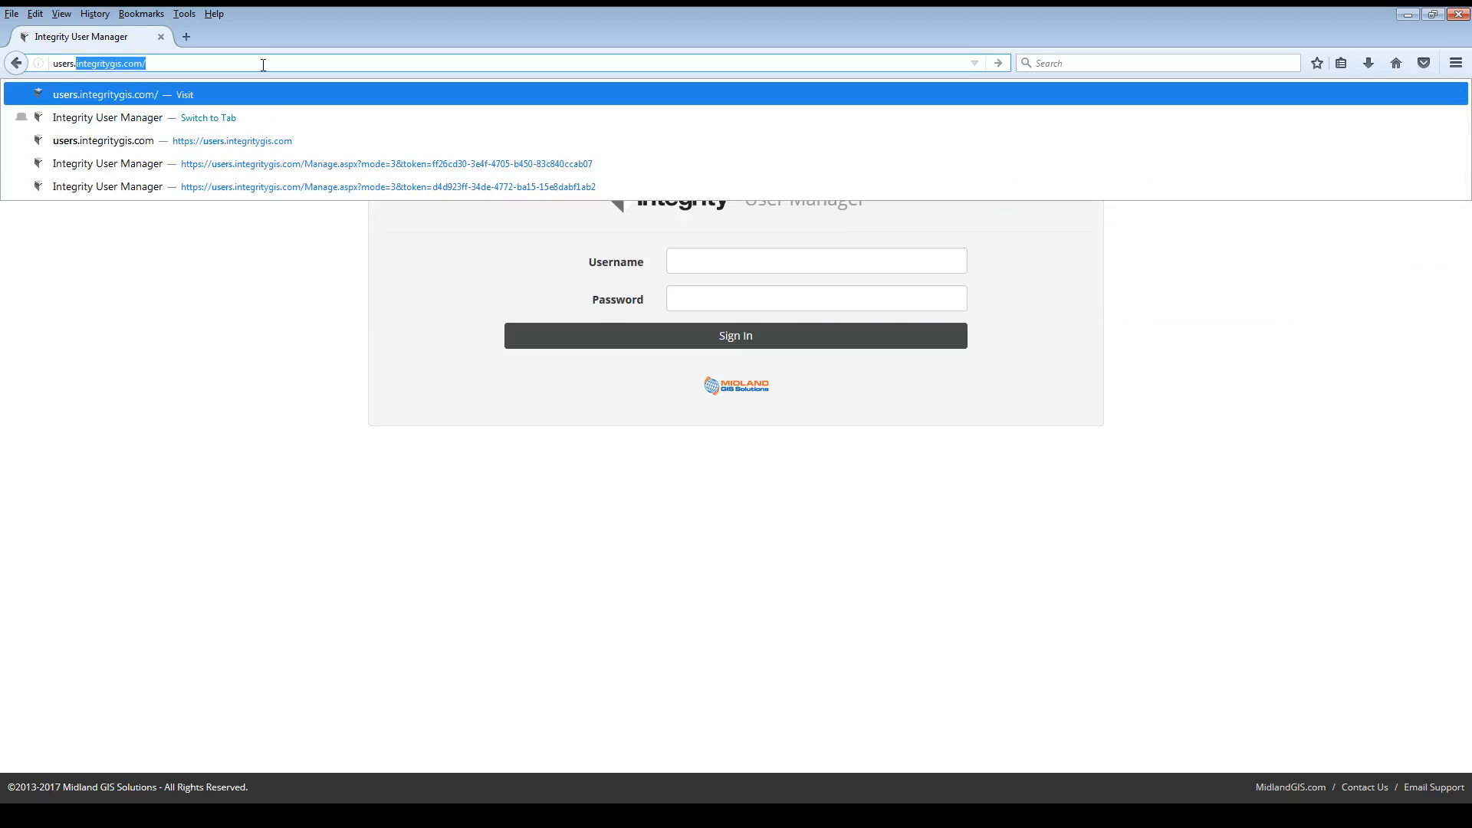
text(integrity)
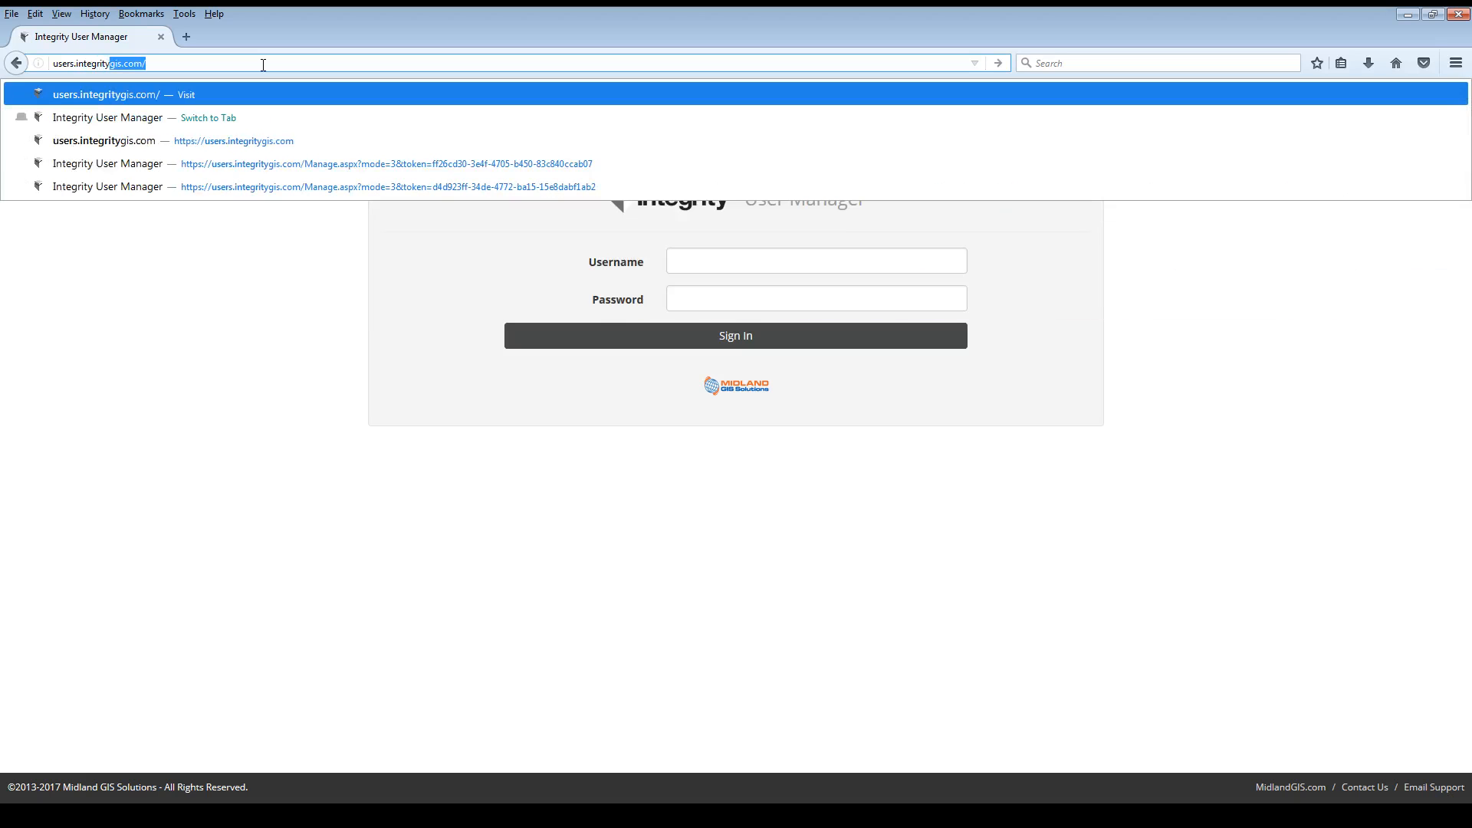
text(gis.com)
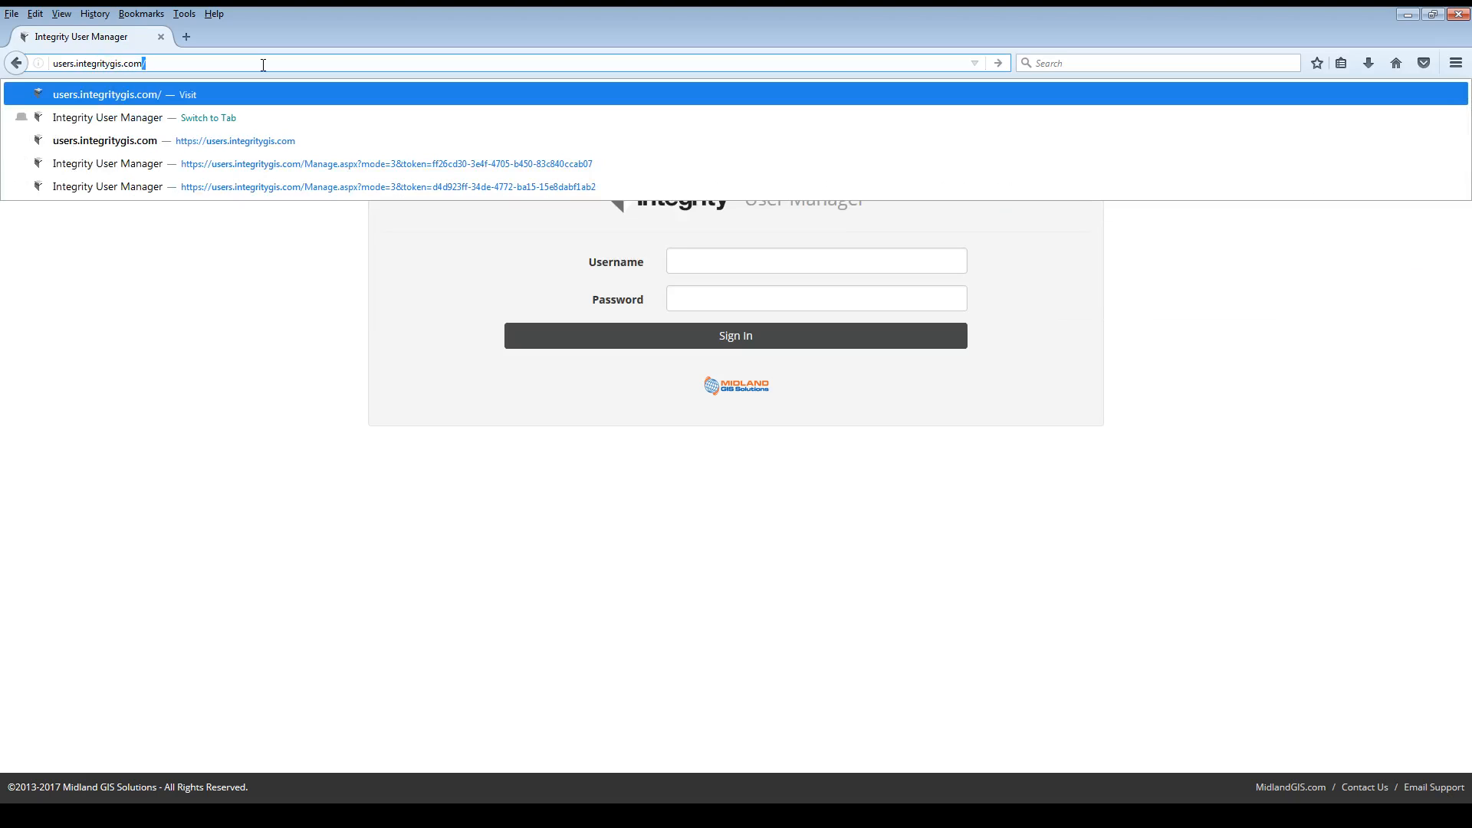
click(155, 64)
key(Return)
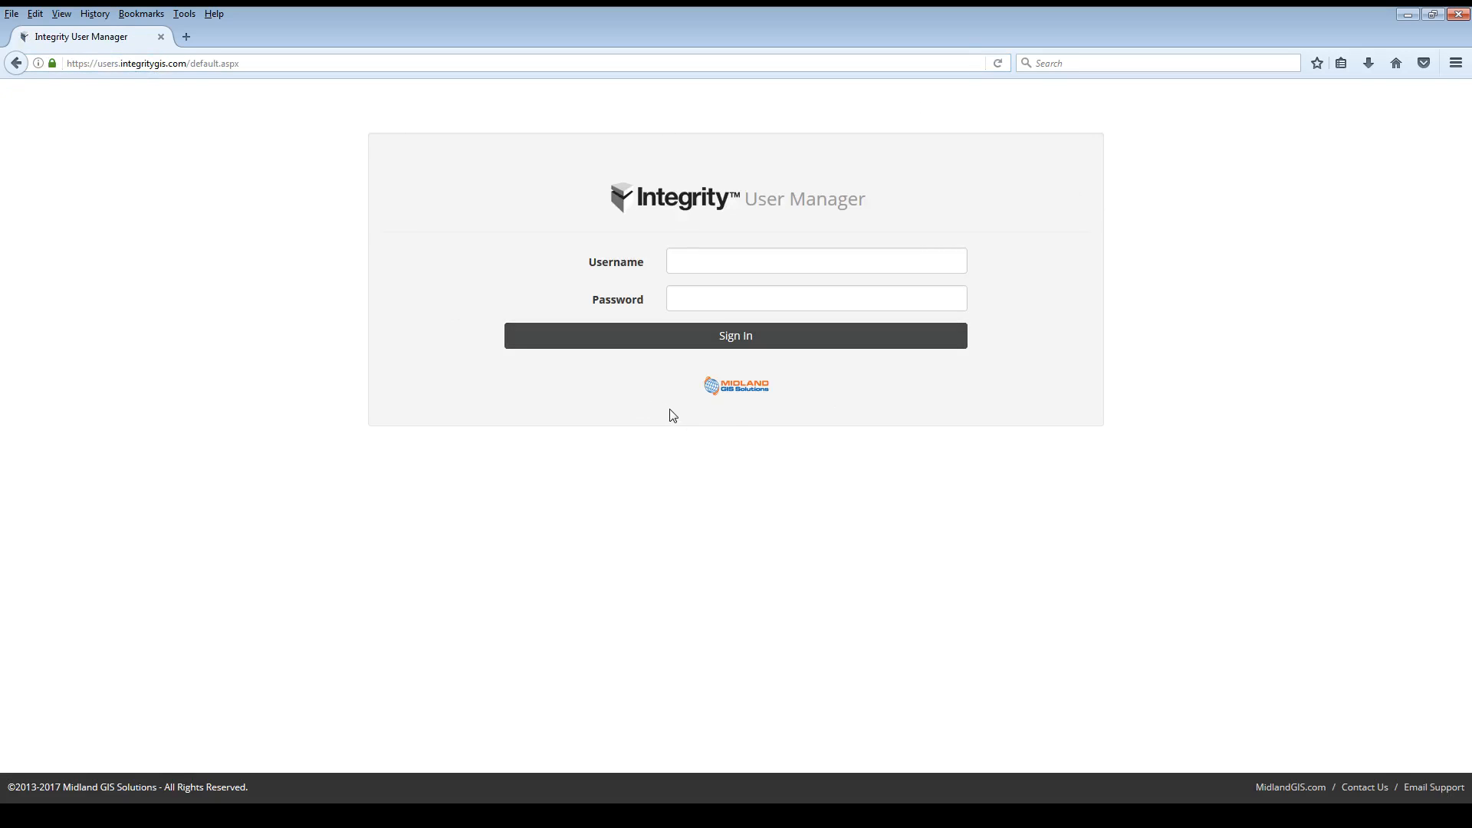
Step: Sign in with the username example and the account password
click(690, 265)
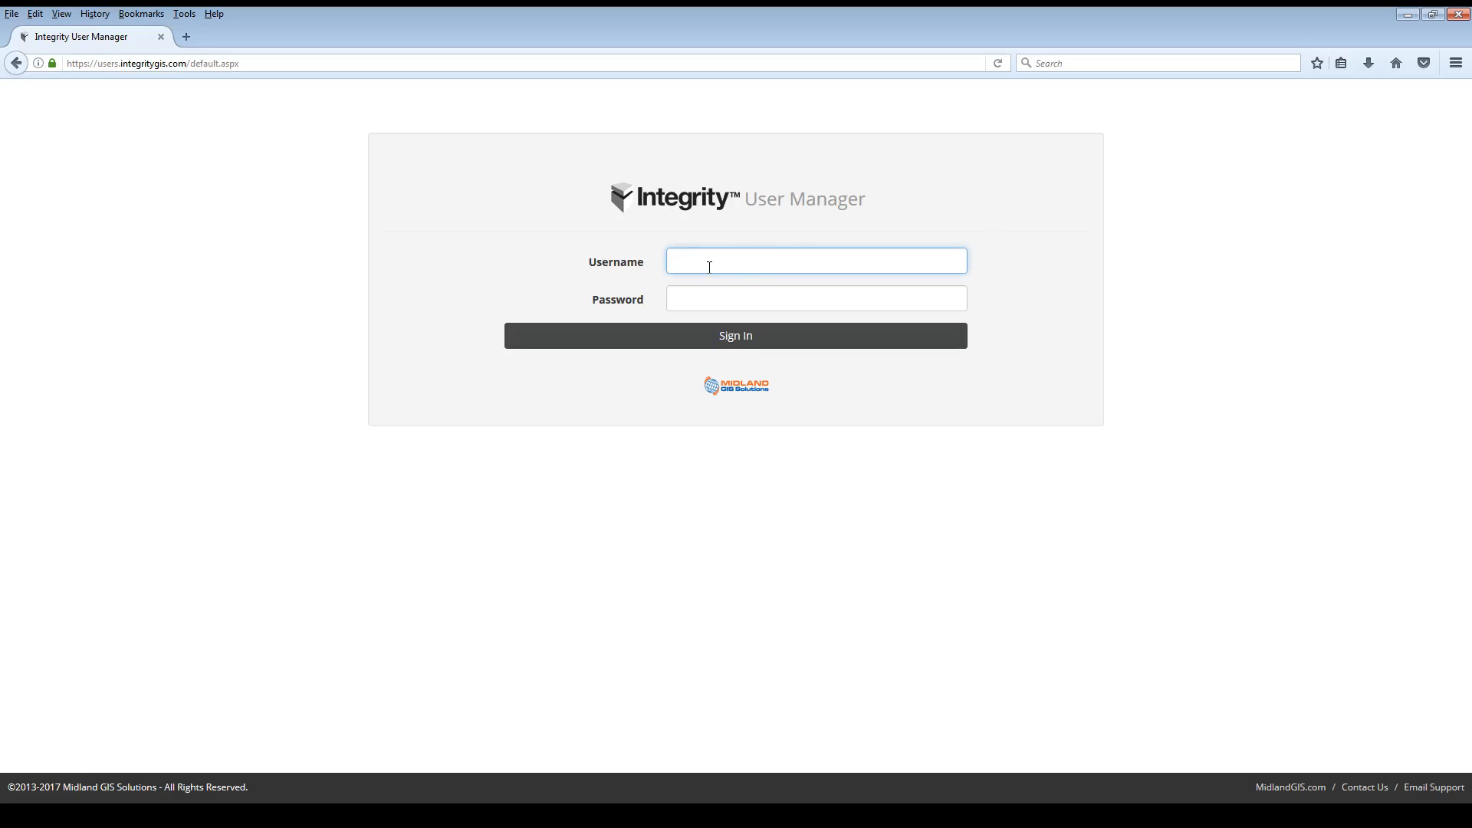
text(example)
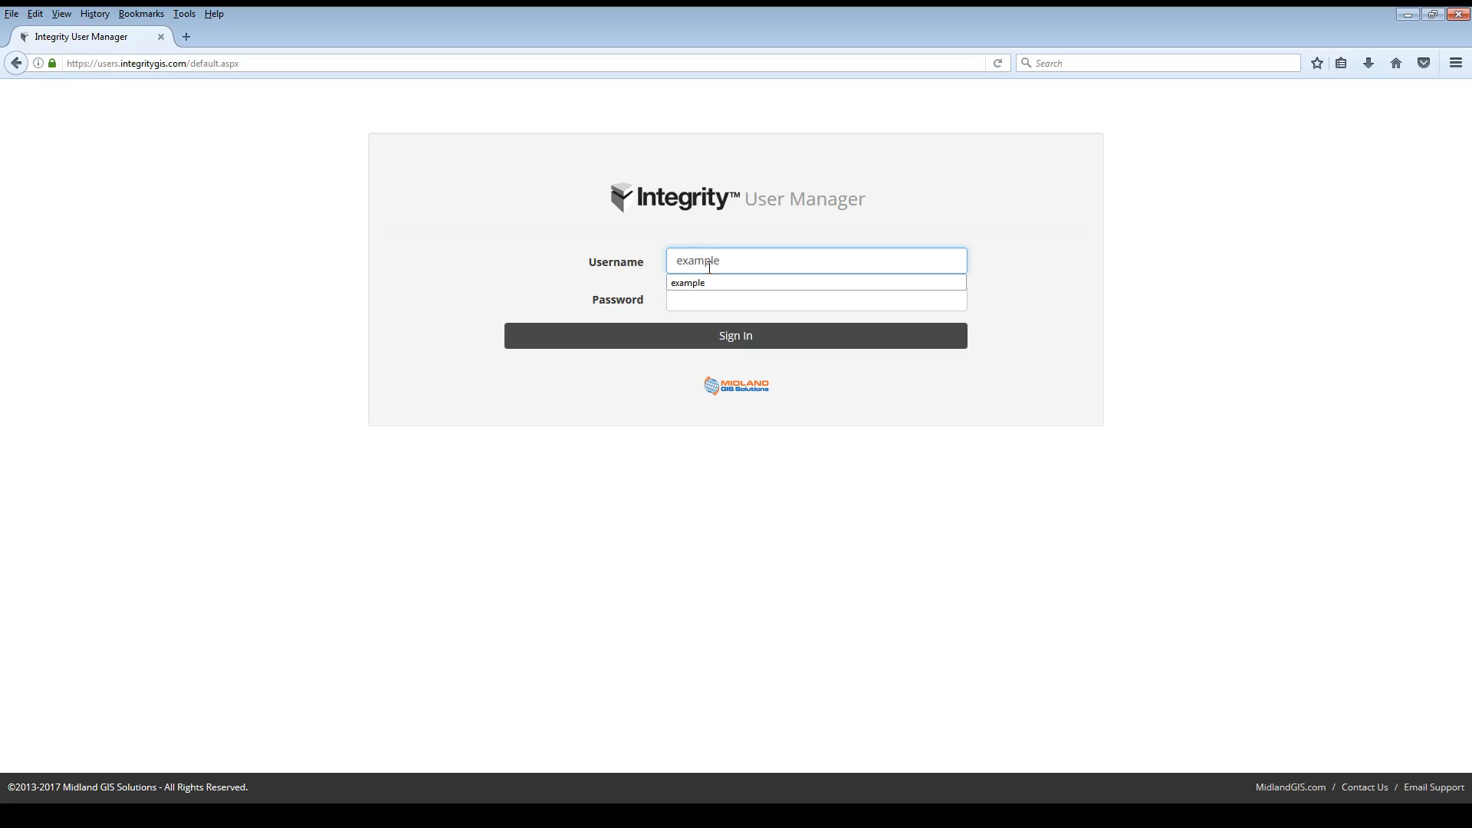
click(705, 284)
click(706, 298)
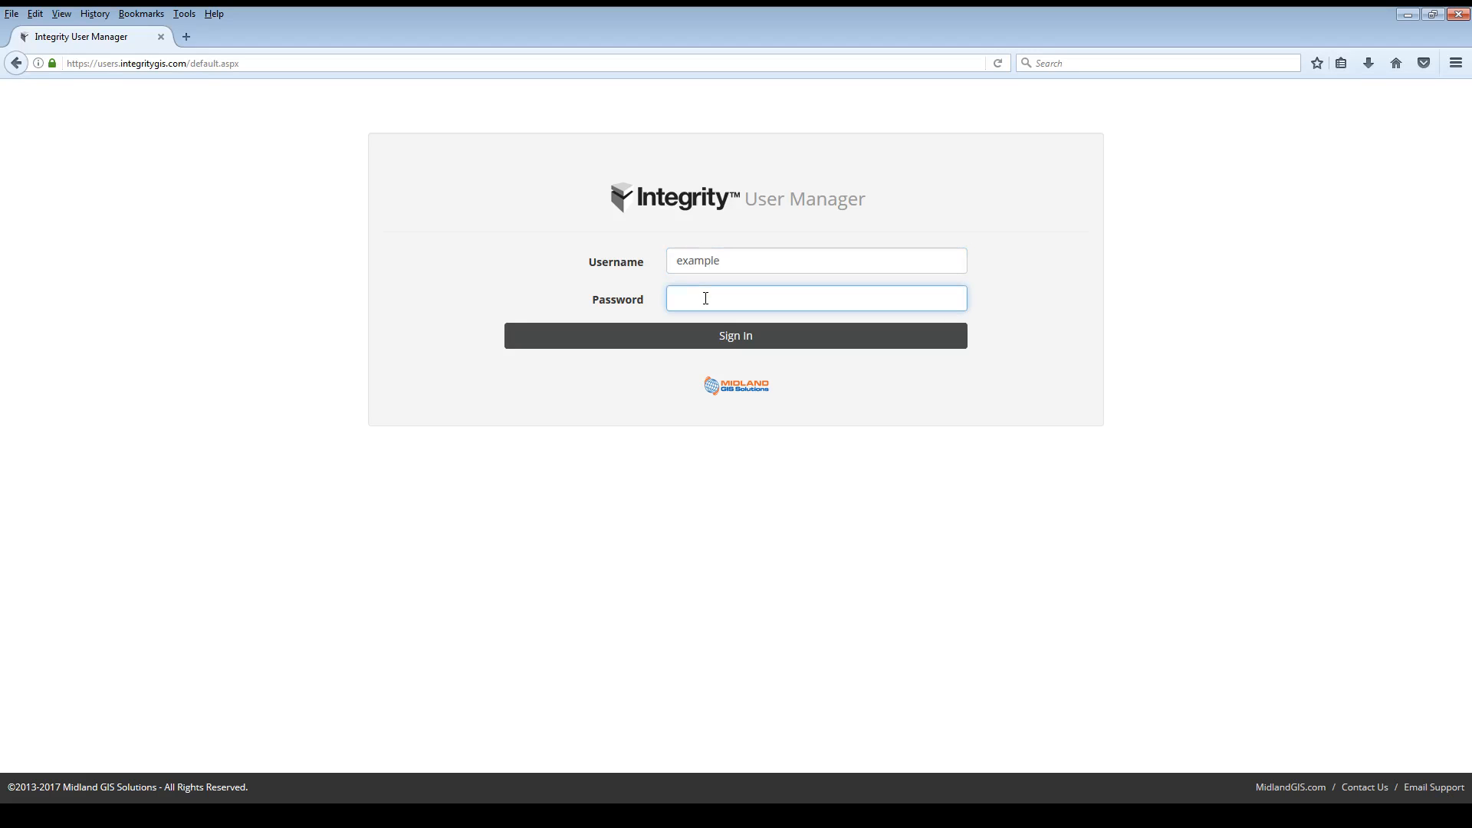
text(••••••)
click(707, 342)
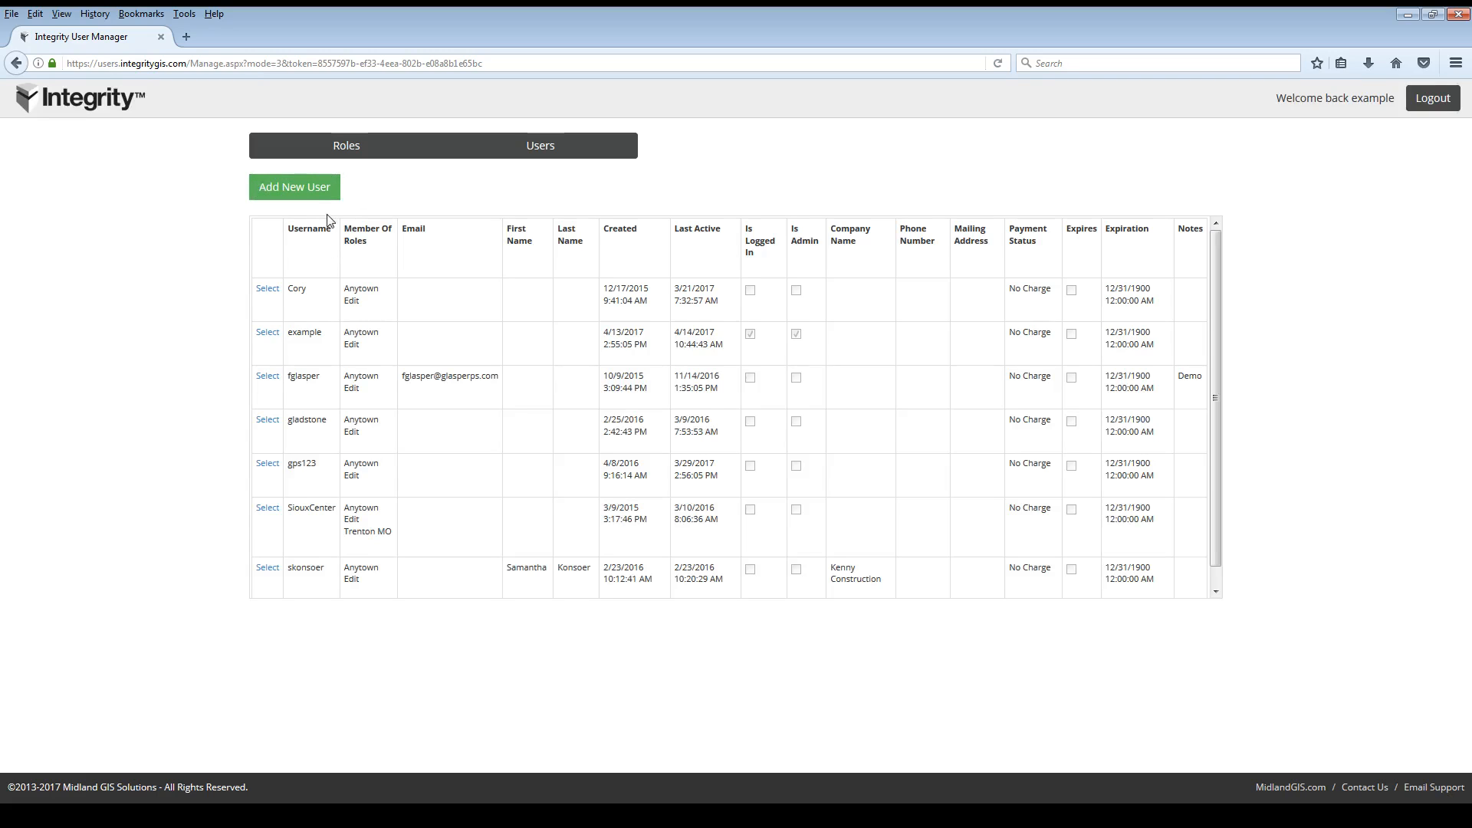
Step: Start a new user with the username example2 and enter the account password in both password fields
click(293, 190)
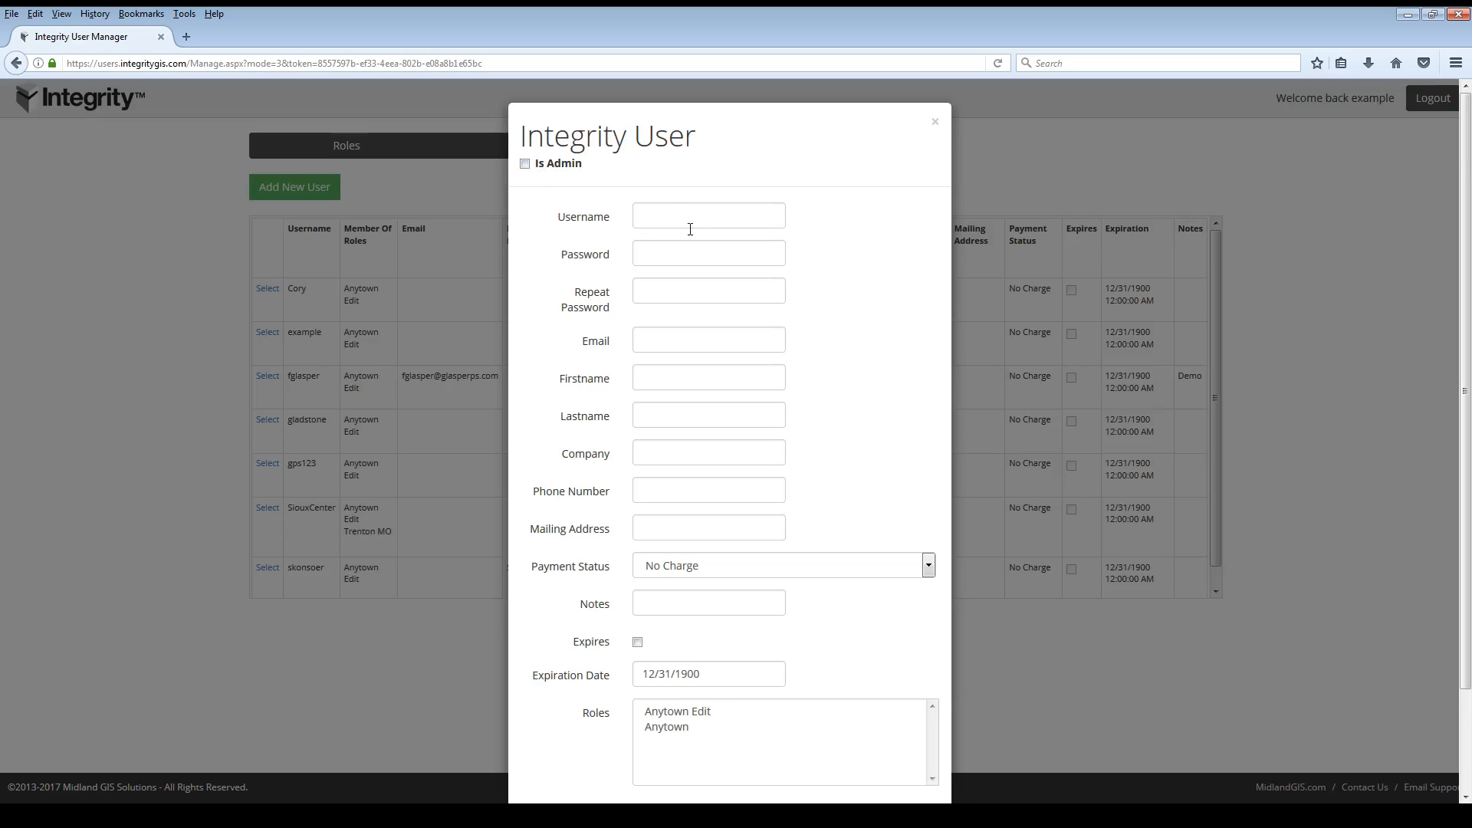
click(664, 219)
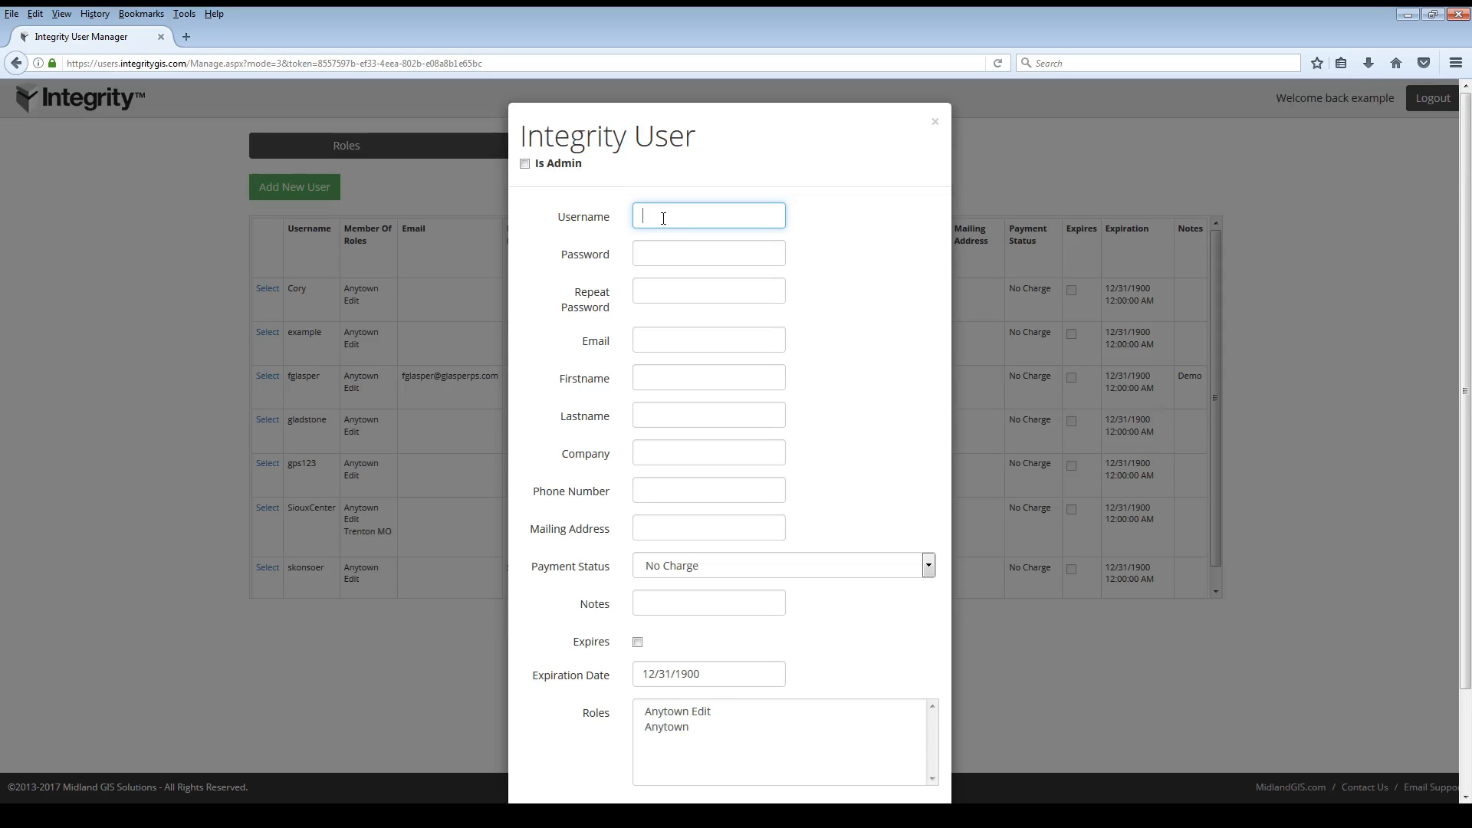
text(example2)
click(666, 249)
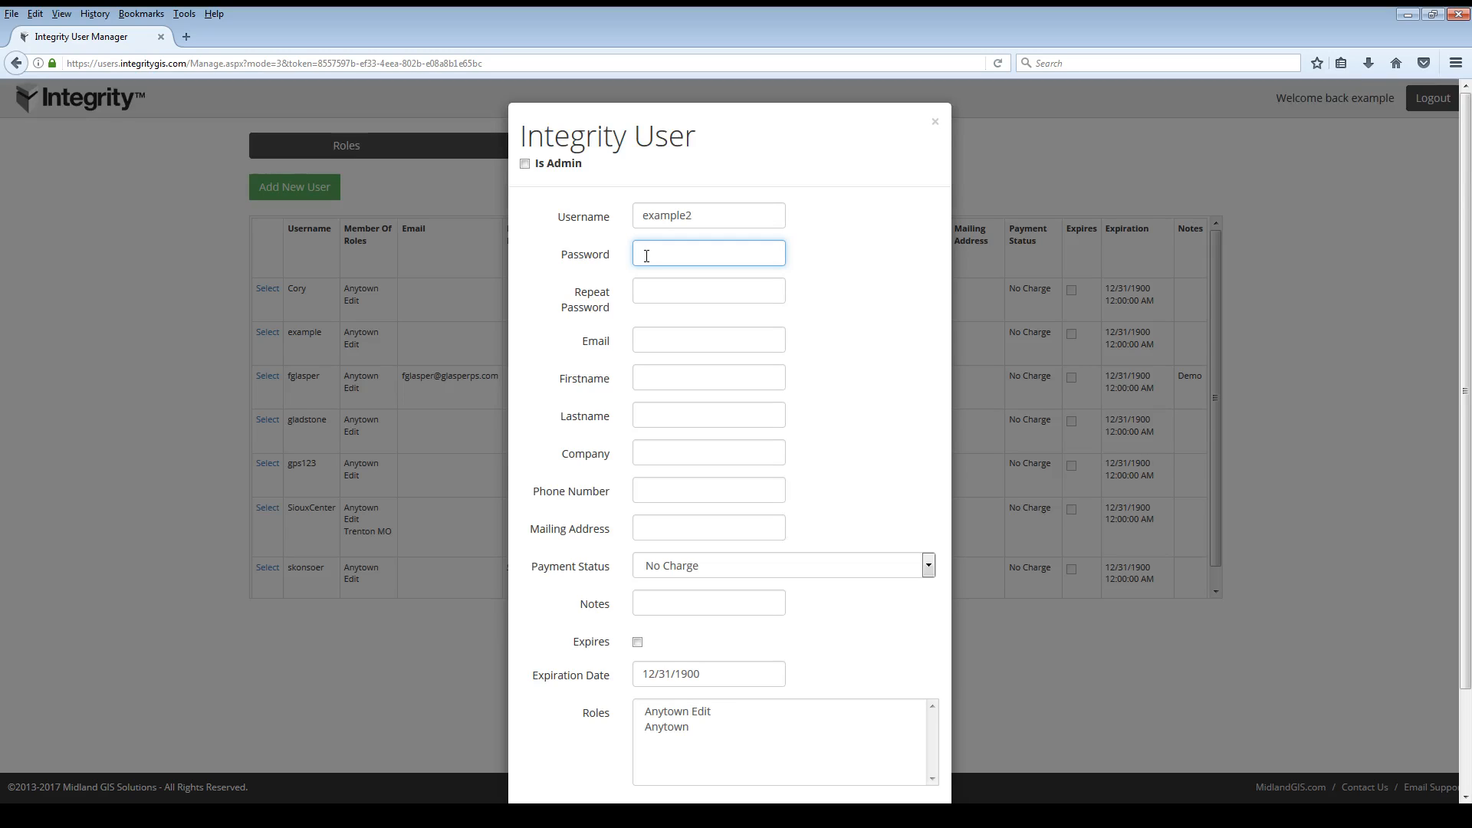
text(••••••)
click(659, 290)
text(••••••)
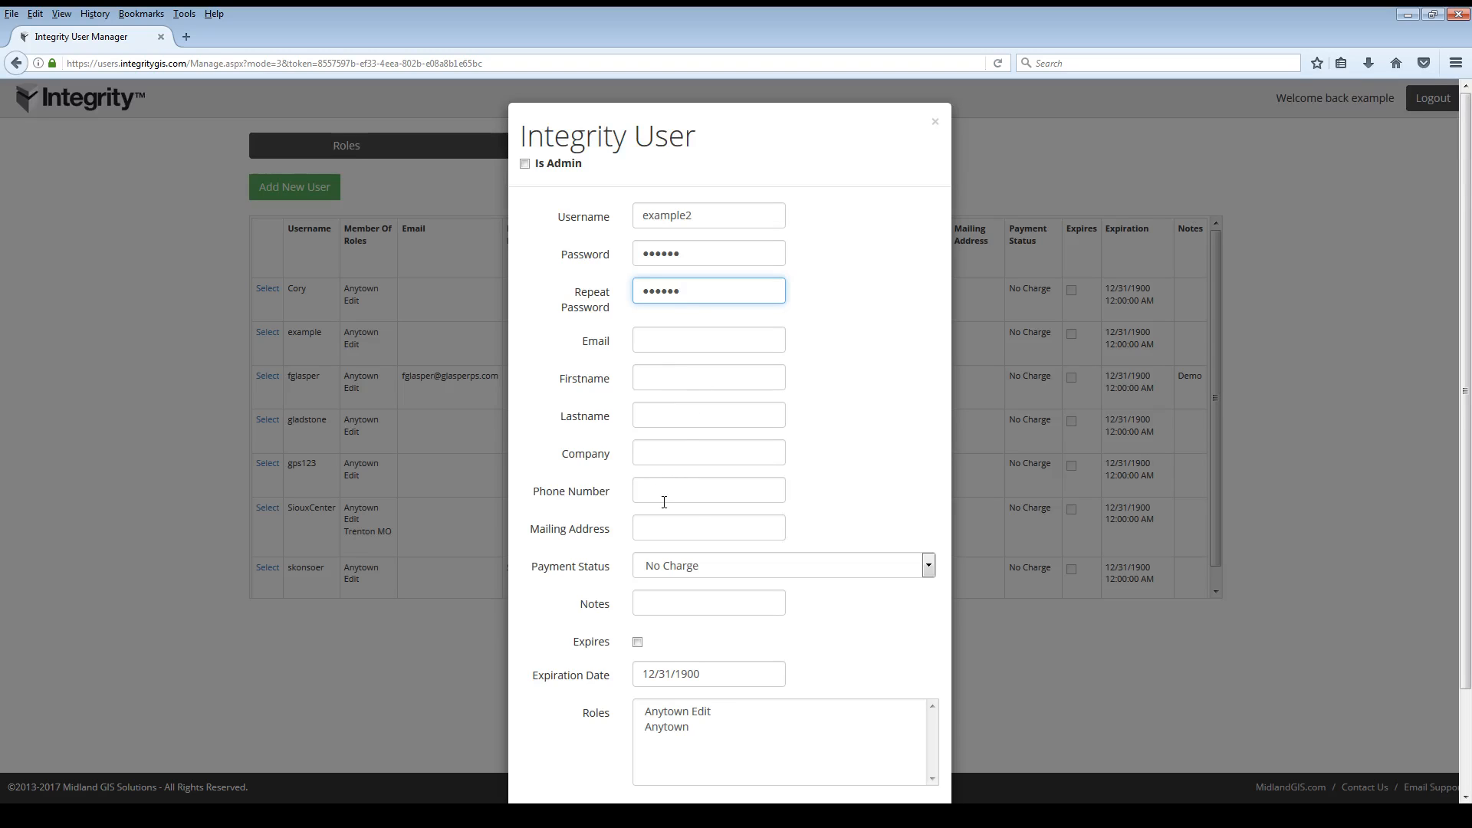
Step: Make the example2 account expire, with the expiration date 05/01/2017
click(903, 374)
scroll(897, 380, down, 3)
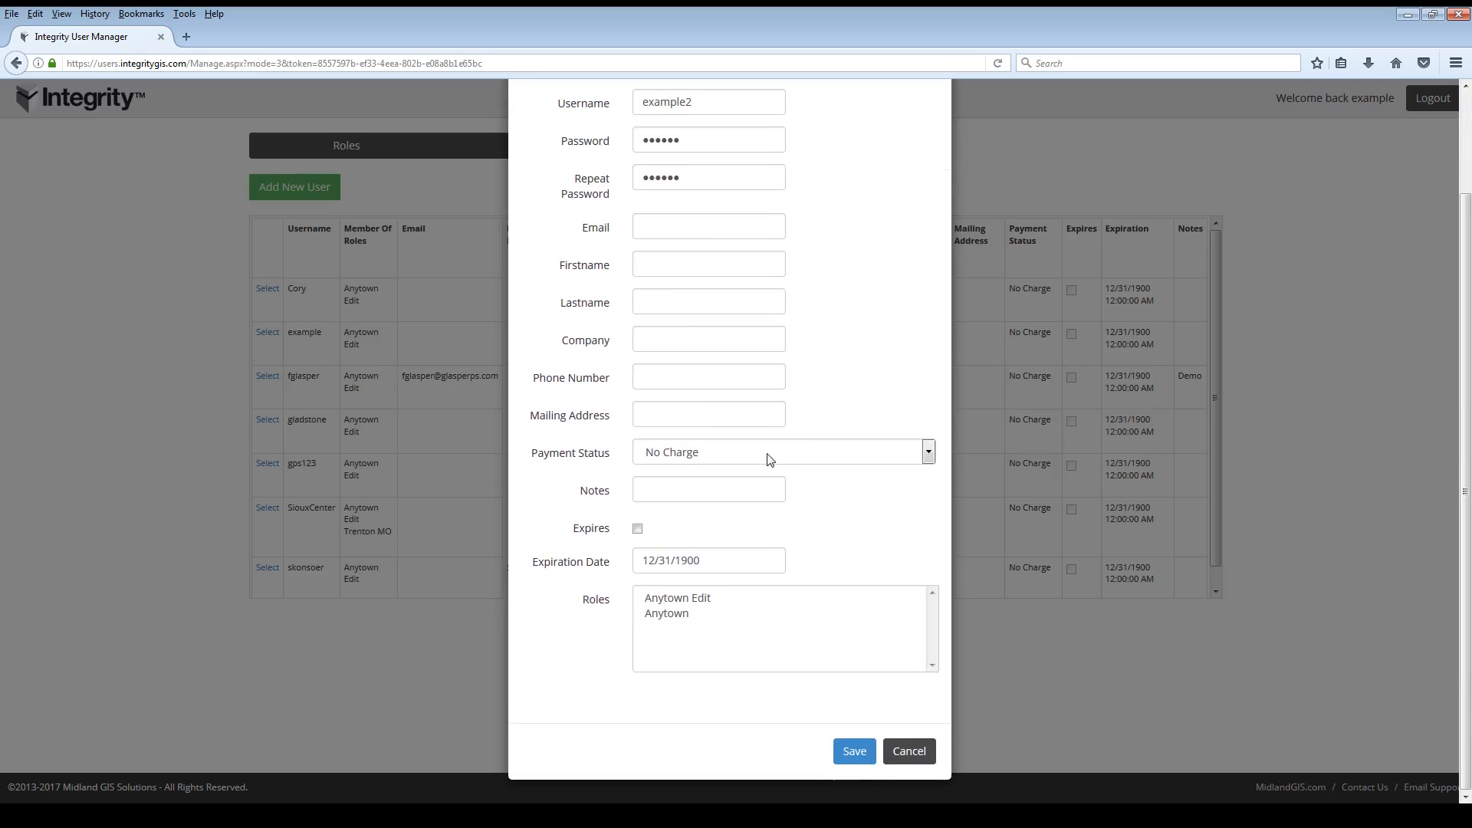
click(637, 528)
click(653, 559)
key(BackSpace)
key(BackSpace)
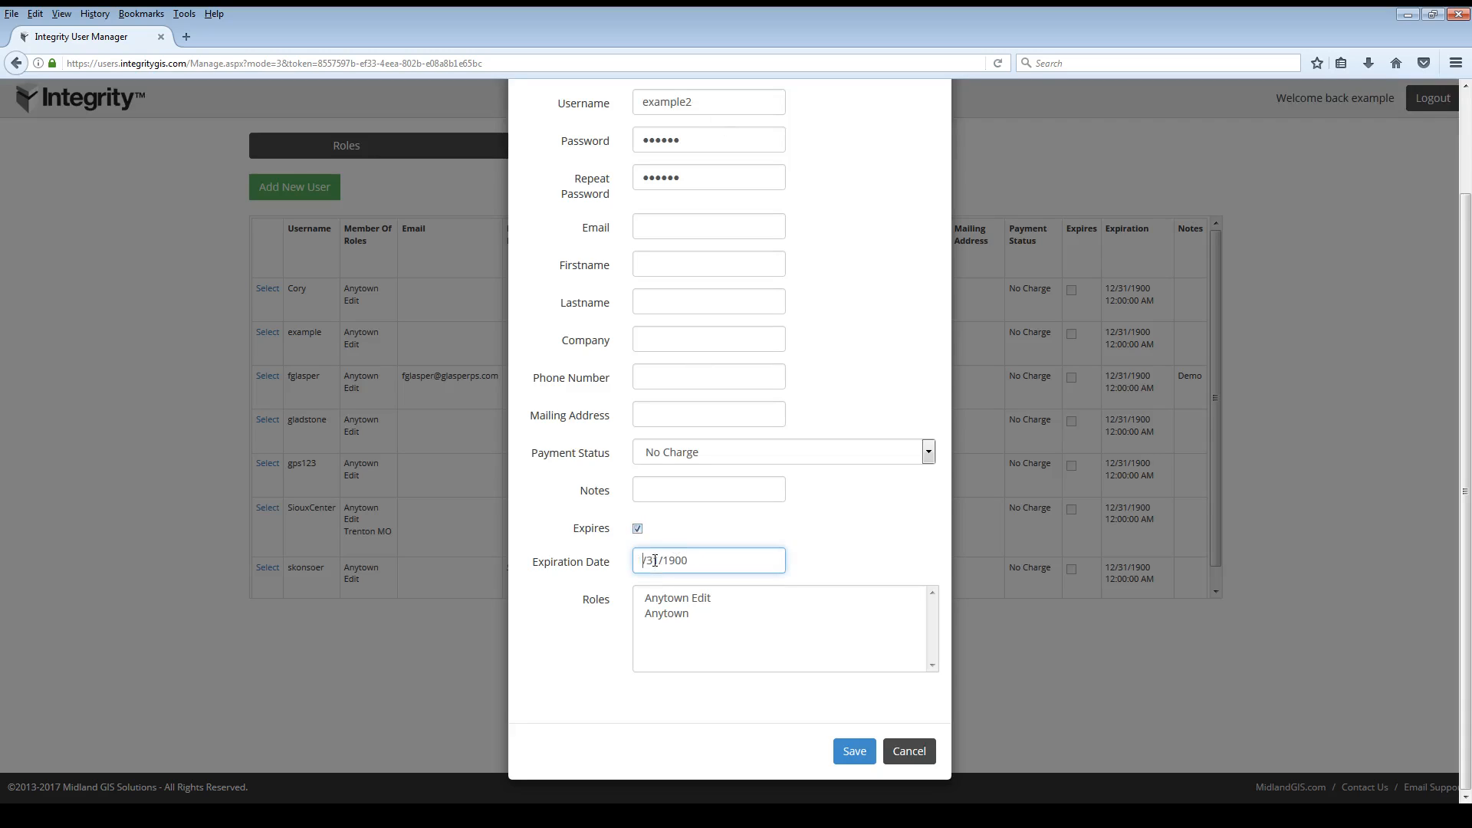
text(05)
click(670, 559)
key(BackSpace)
key(BackSpace)
text(01)
drag(722, 559, 679, 561)
text(21)
key(BackSpace)
text(017)
Step: Assign the Anytown Edit role to example2 and save the new user
click(664, 613)
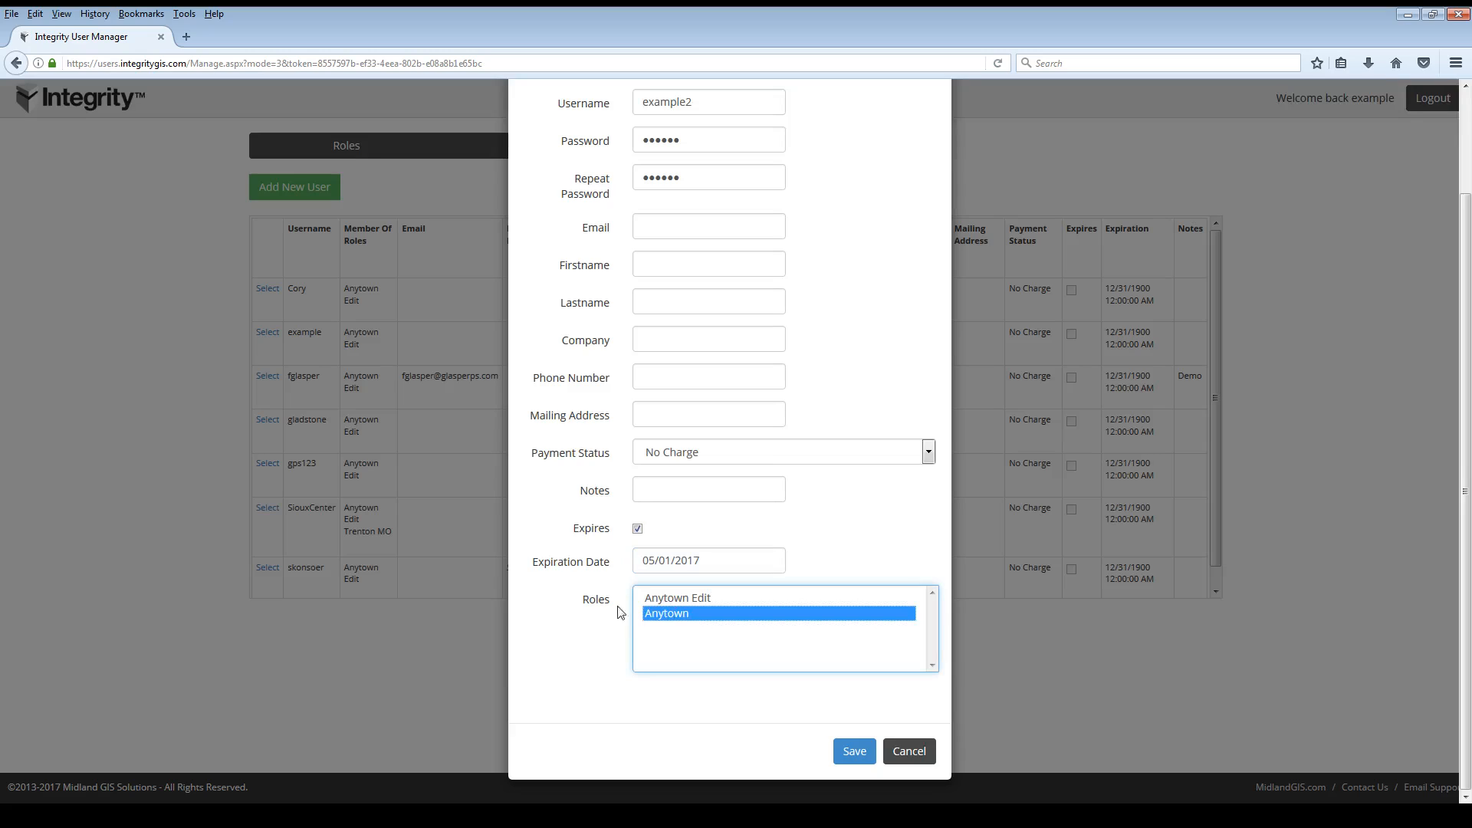
click(682, 598)
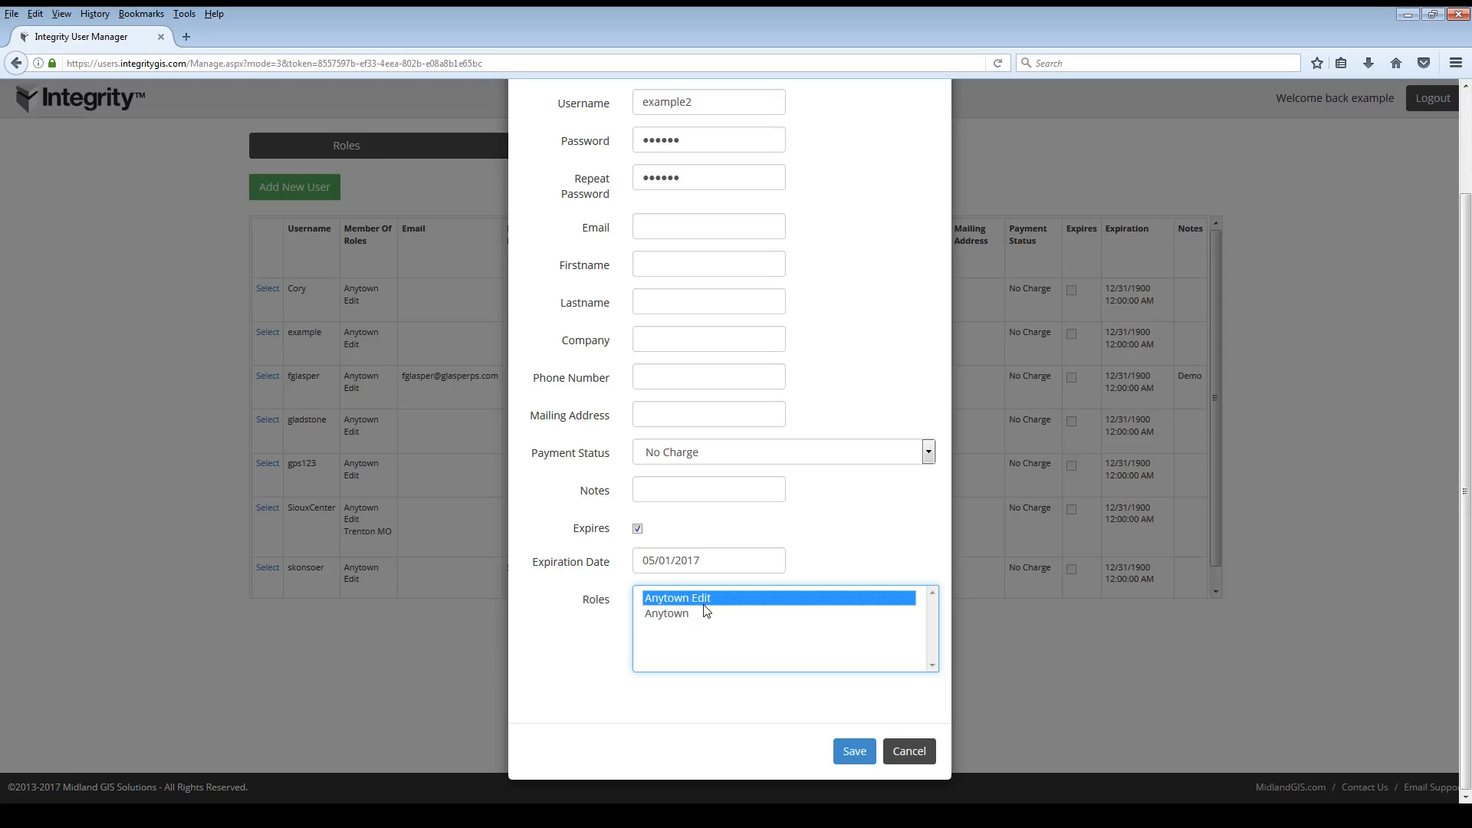
click(664, 617)
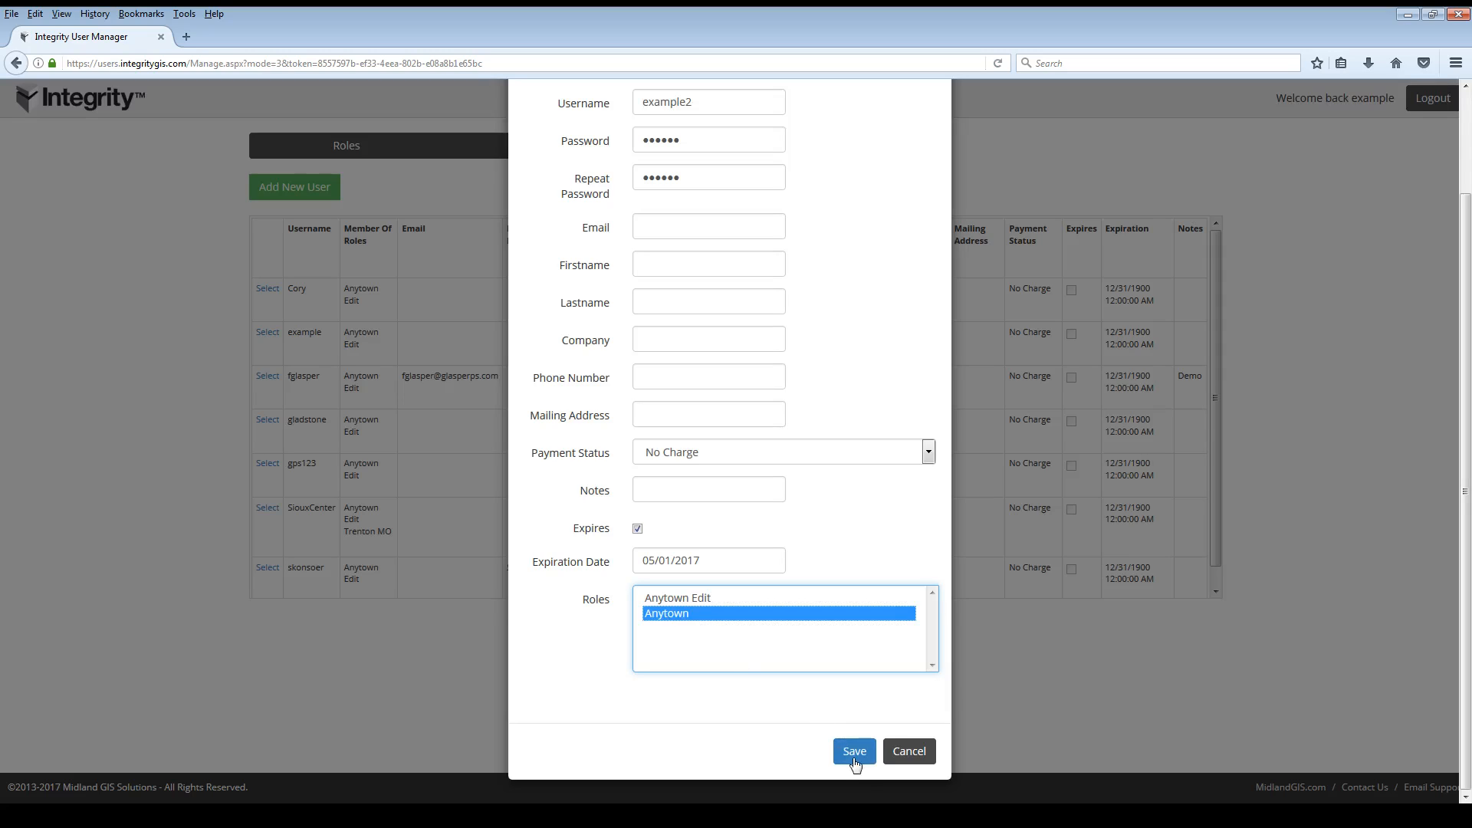
click(689, 597)
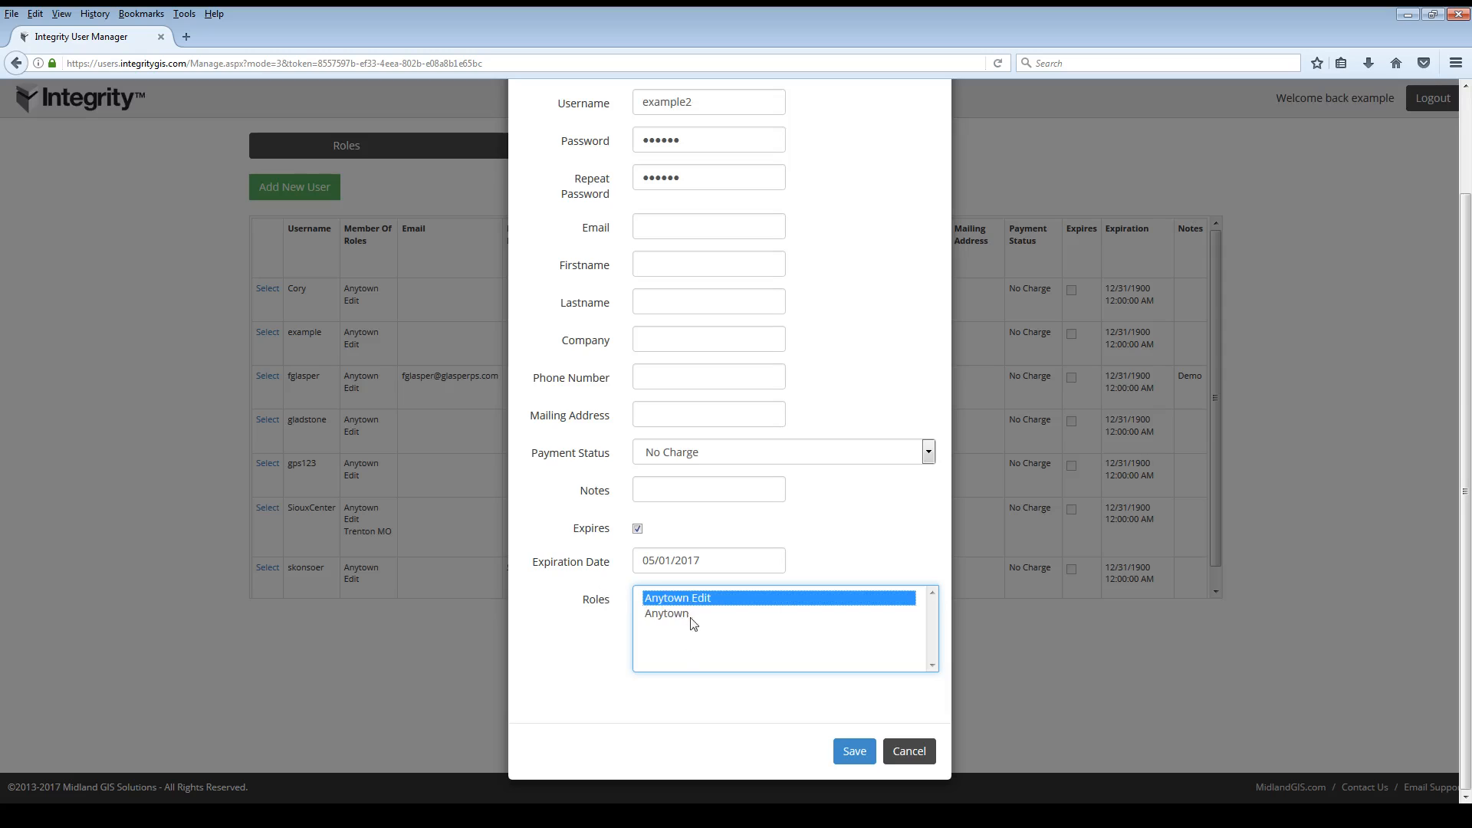
click(854, 750)
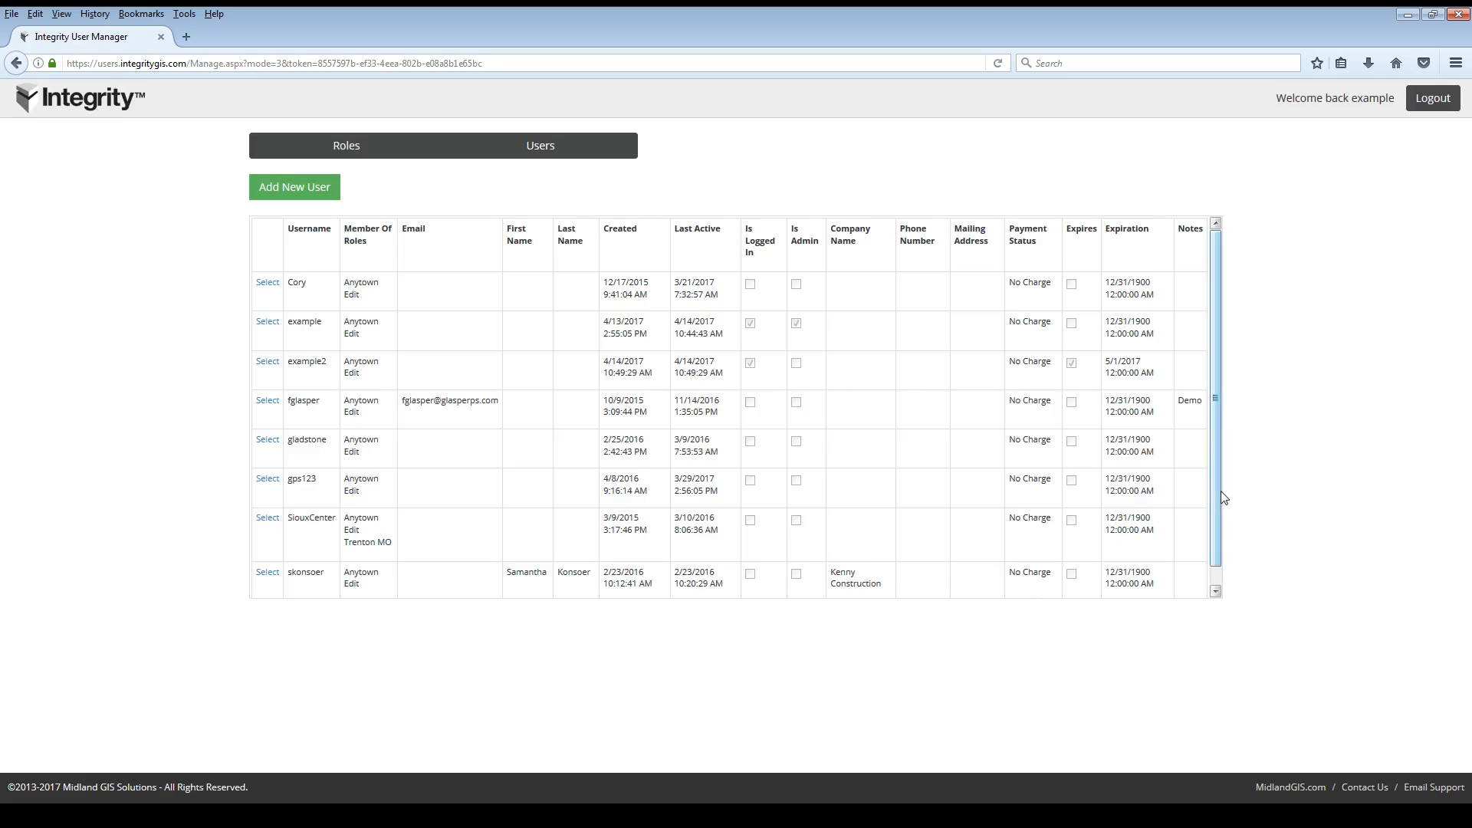
Step: Try turning off expiration in the example2 user's record, then close the record without saving
drag(1216, 497, 1215, 457)
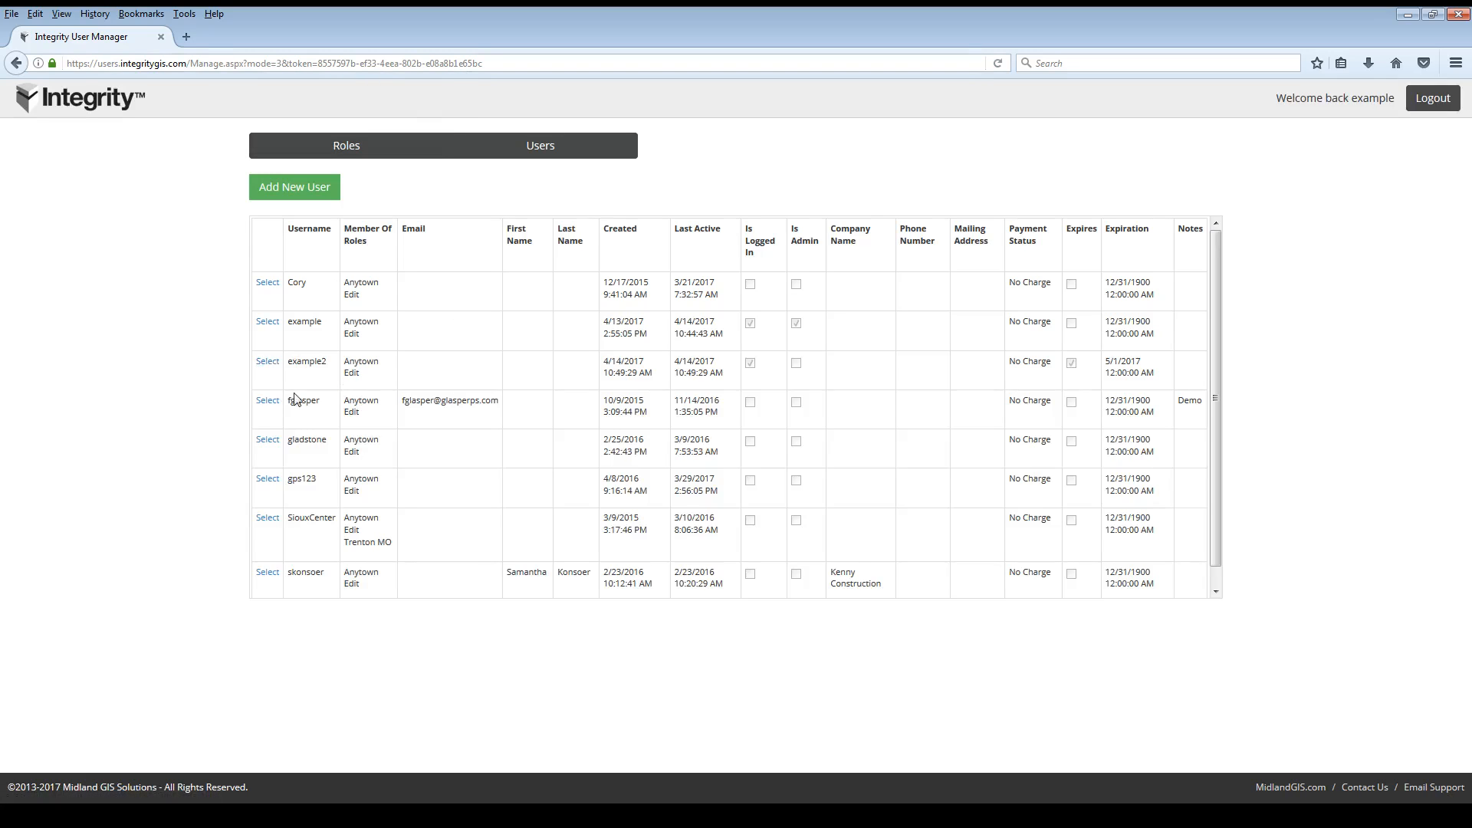
click(266, 363)
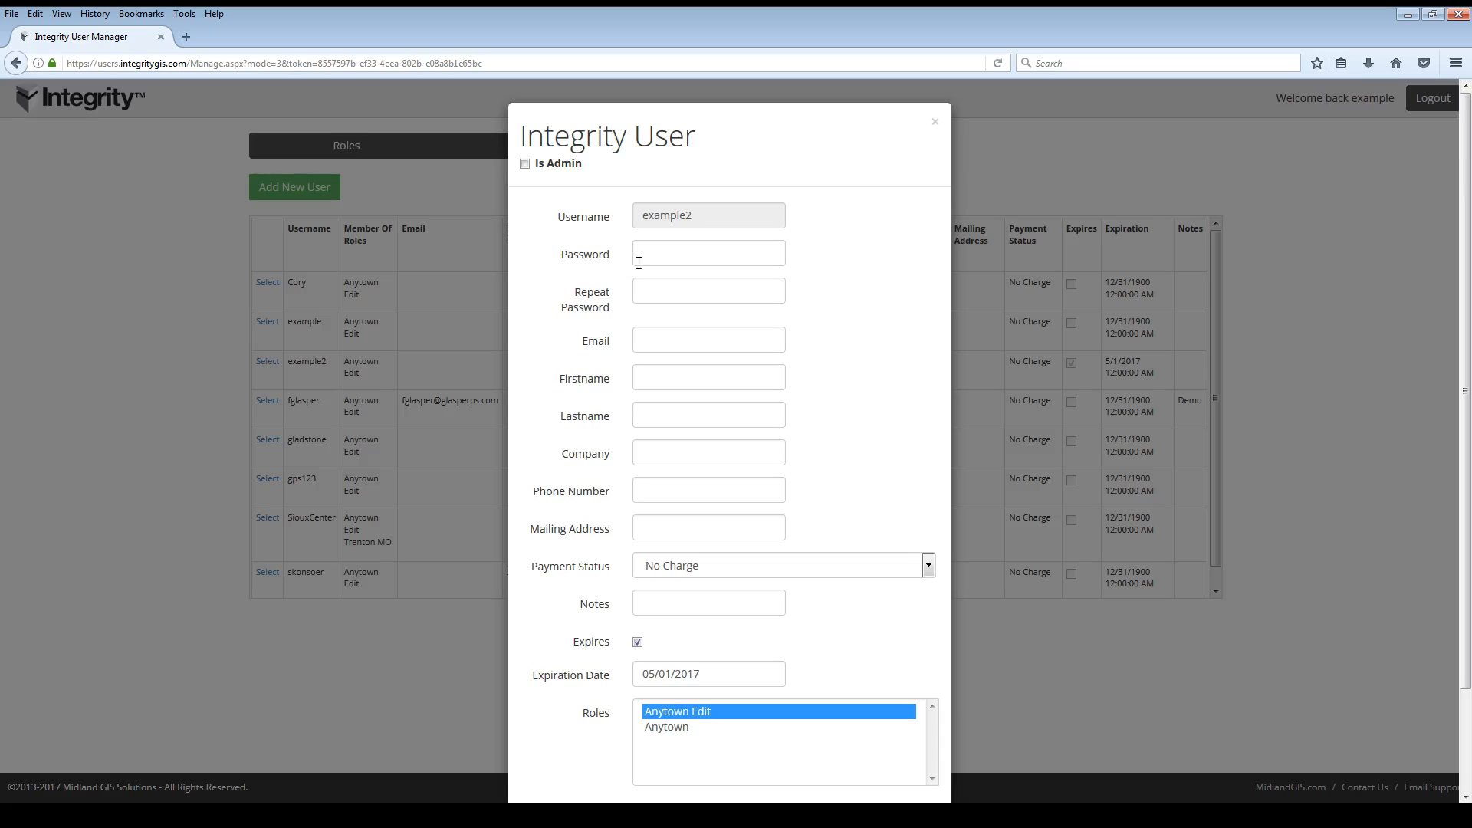
click(655, 253)
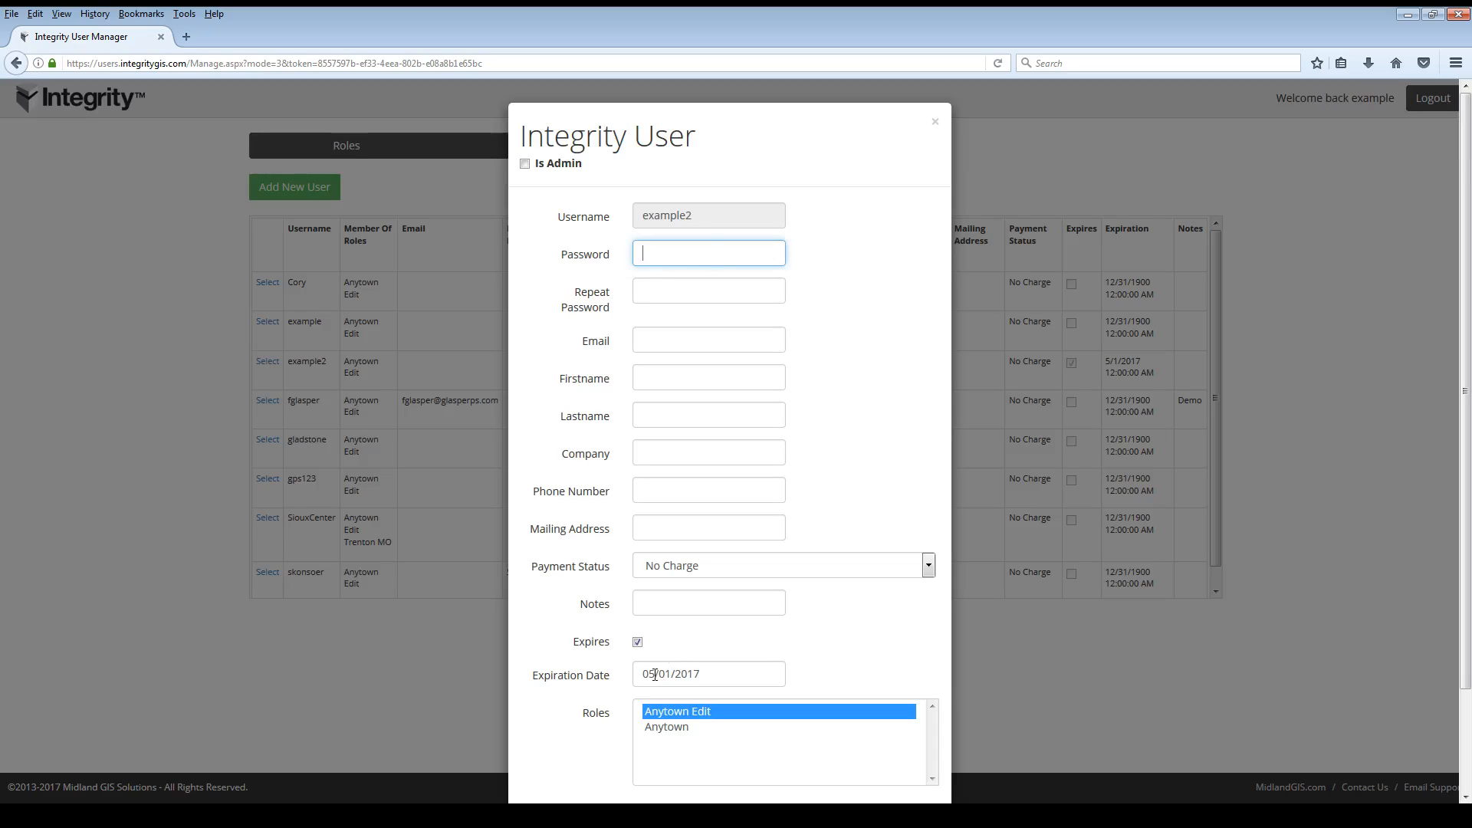
click(637, 642)
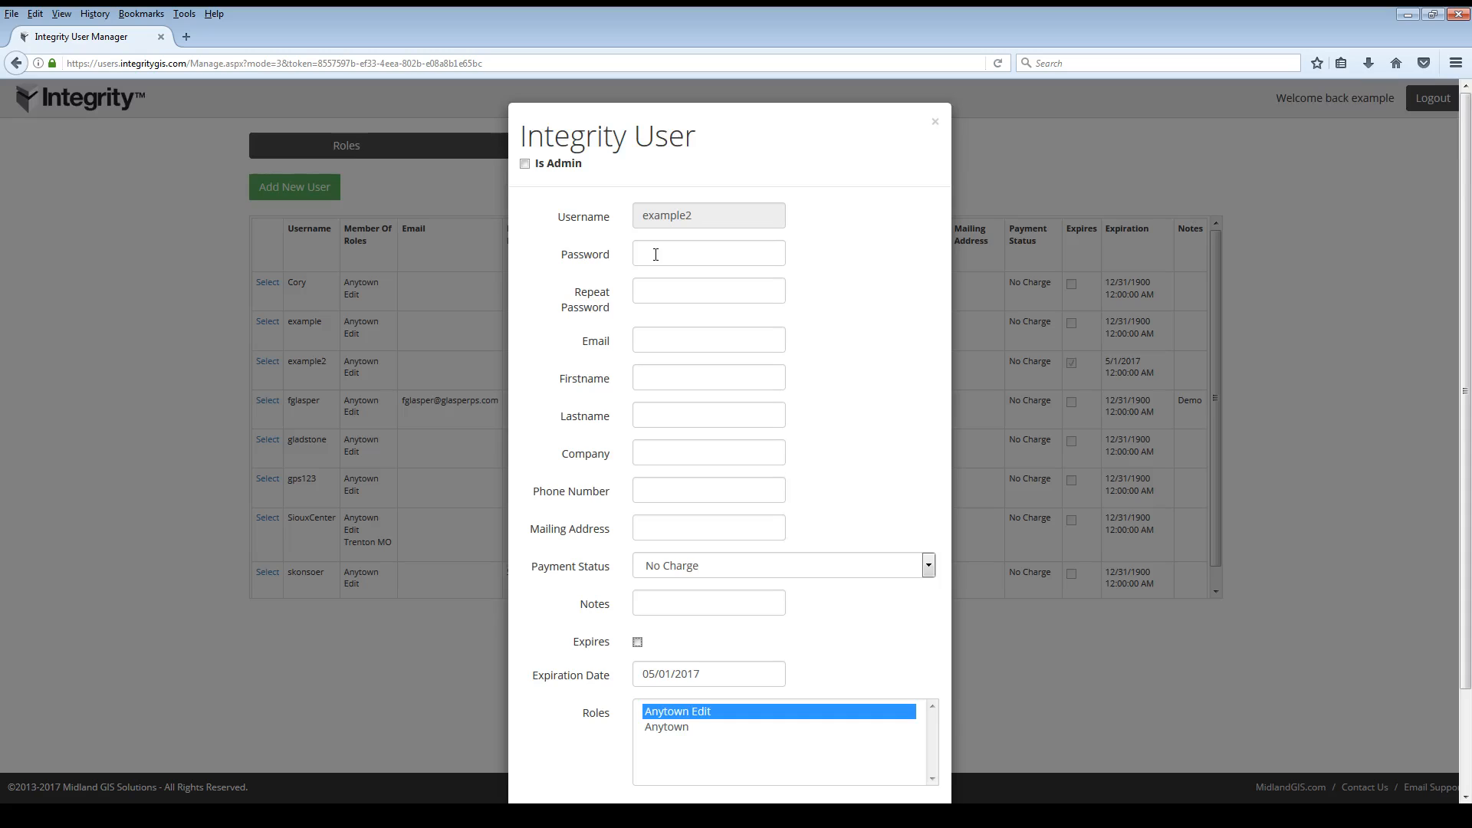
click(757, 258)
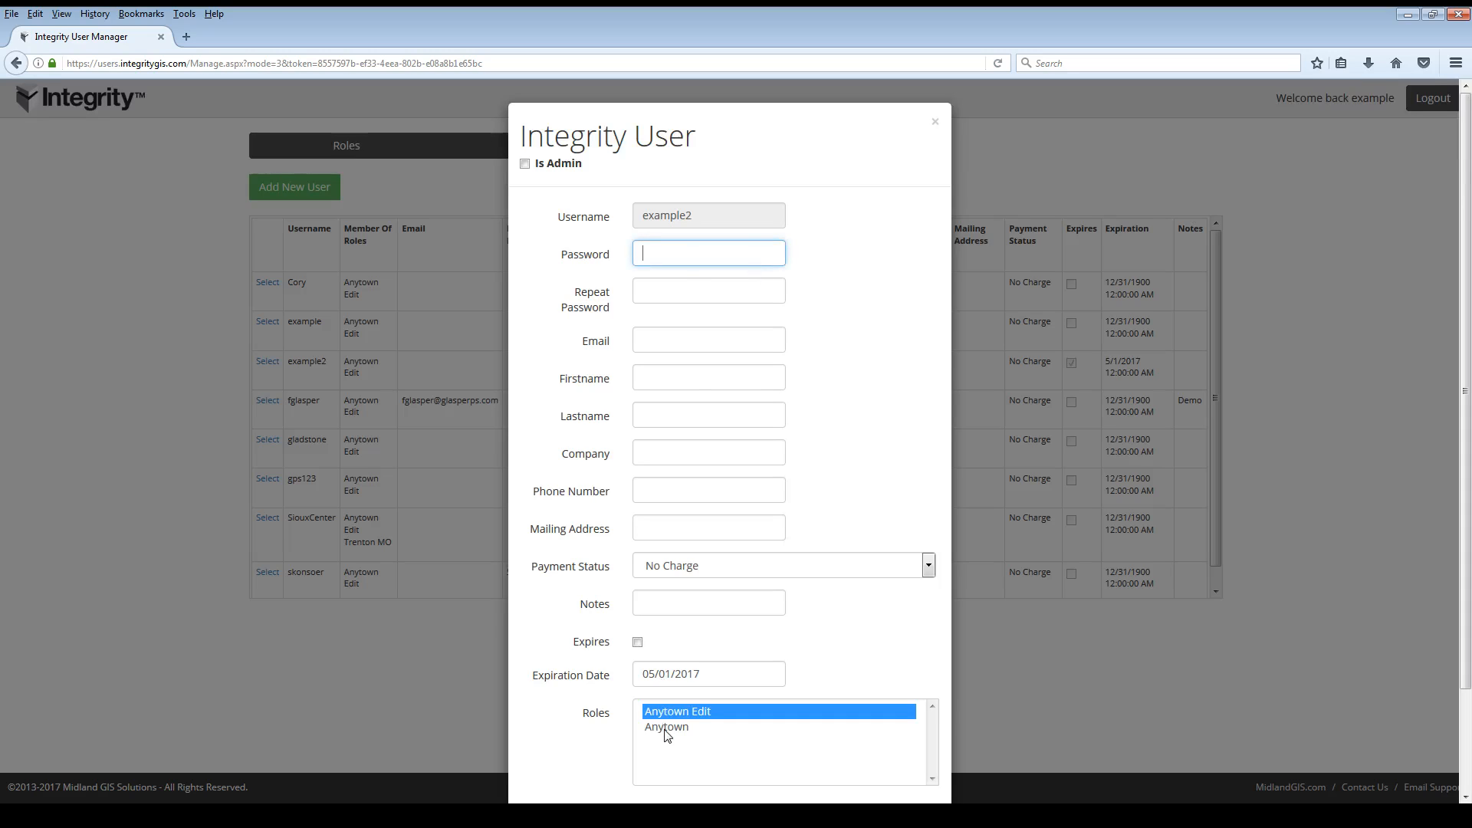
click(936, 122)
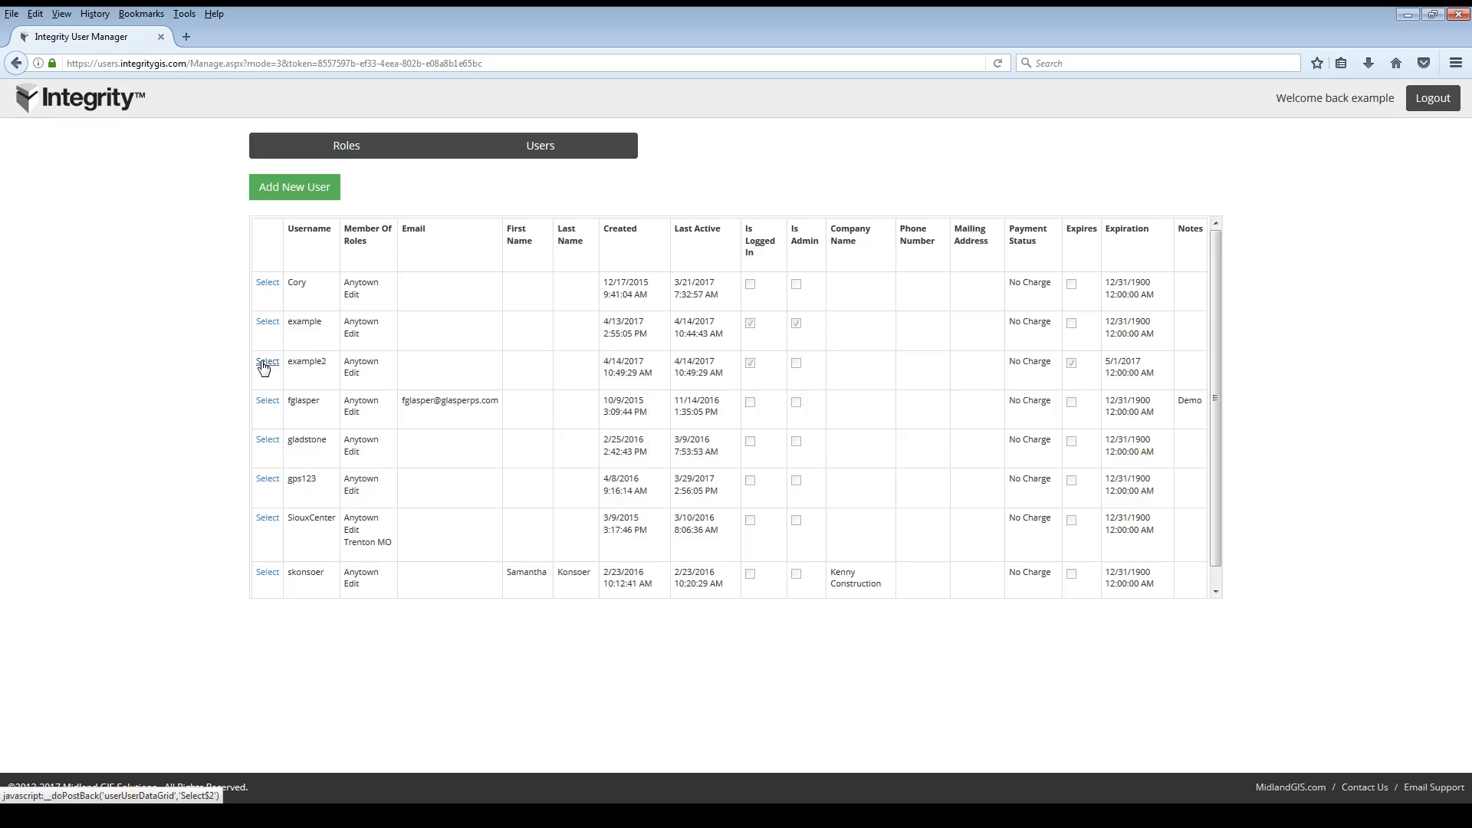
Step: Start a new admin user with the username example3 and enter the account password in both password fields
click(298, 191)
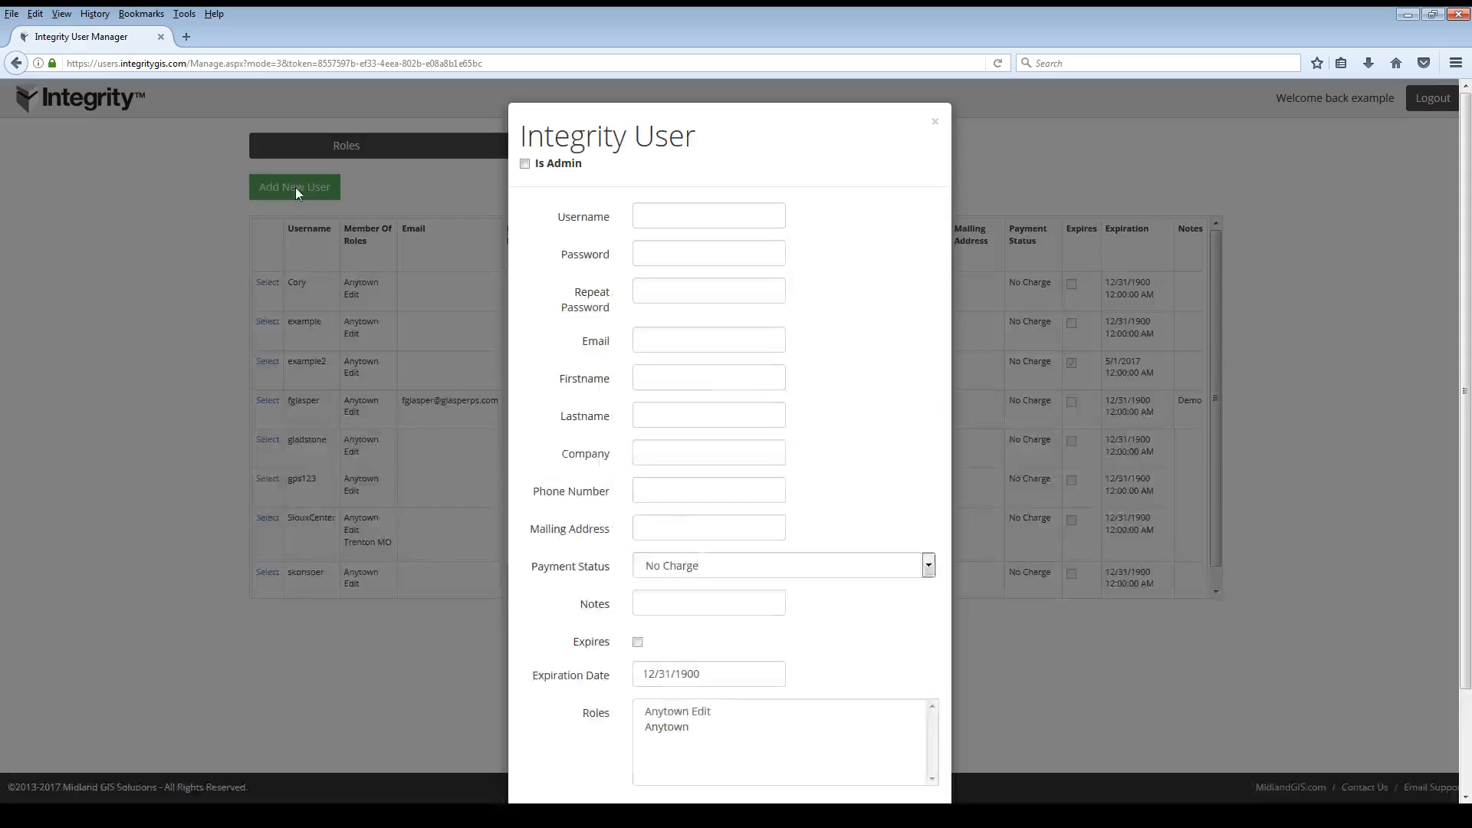
click(525, 165)
click(680, 213)
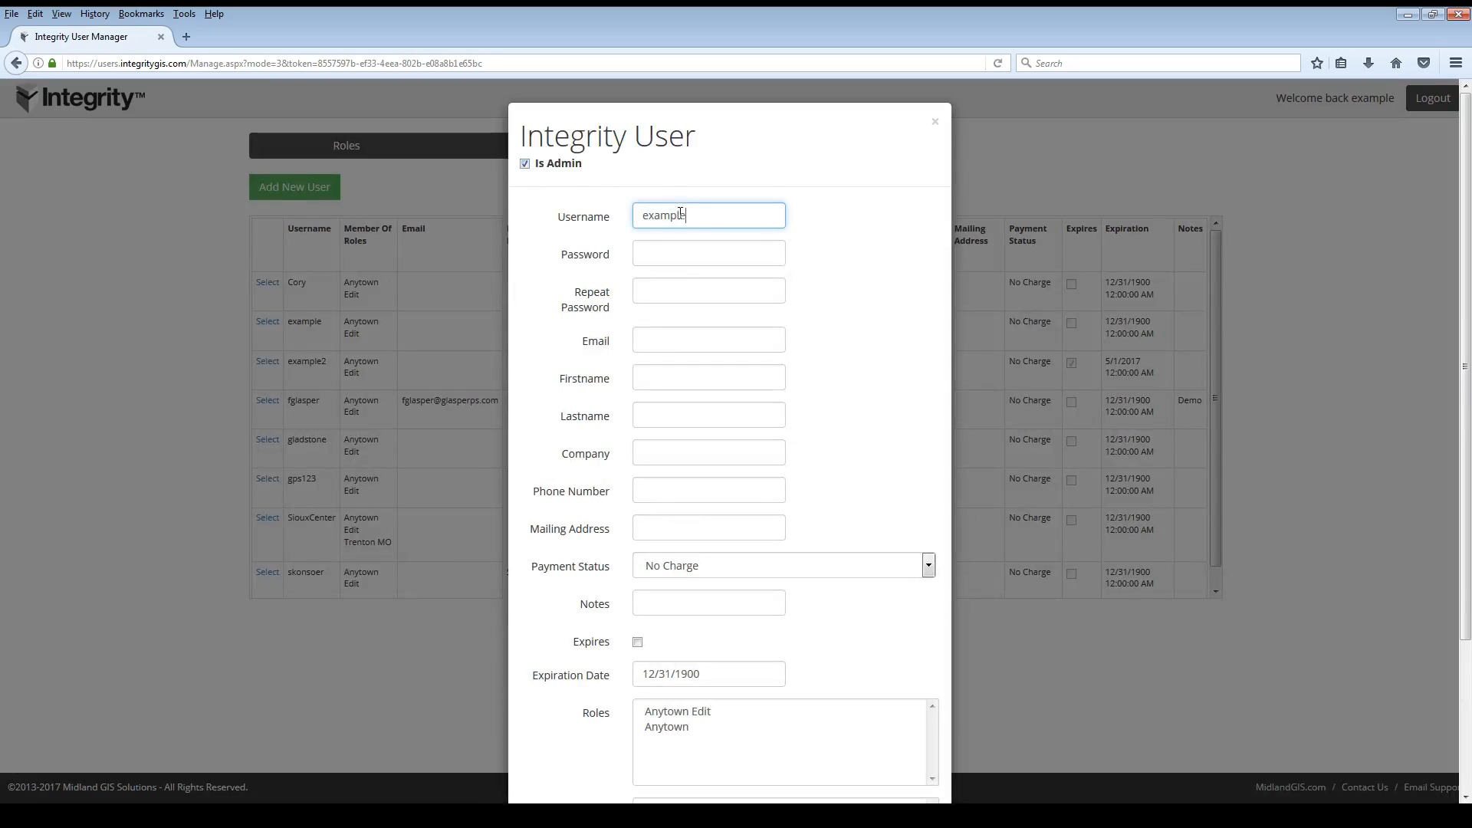
click(689, 261)
text(••••)
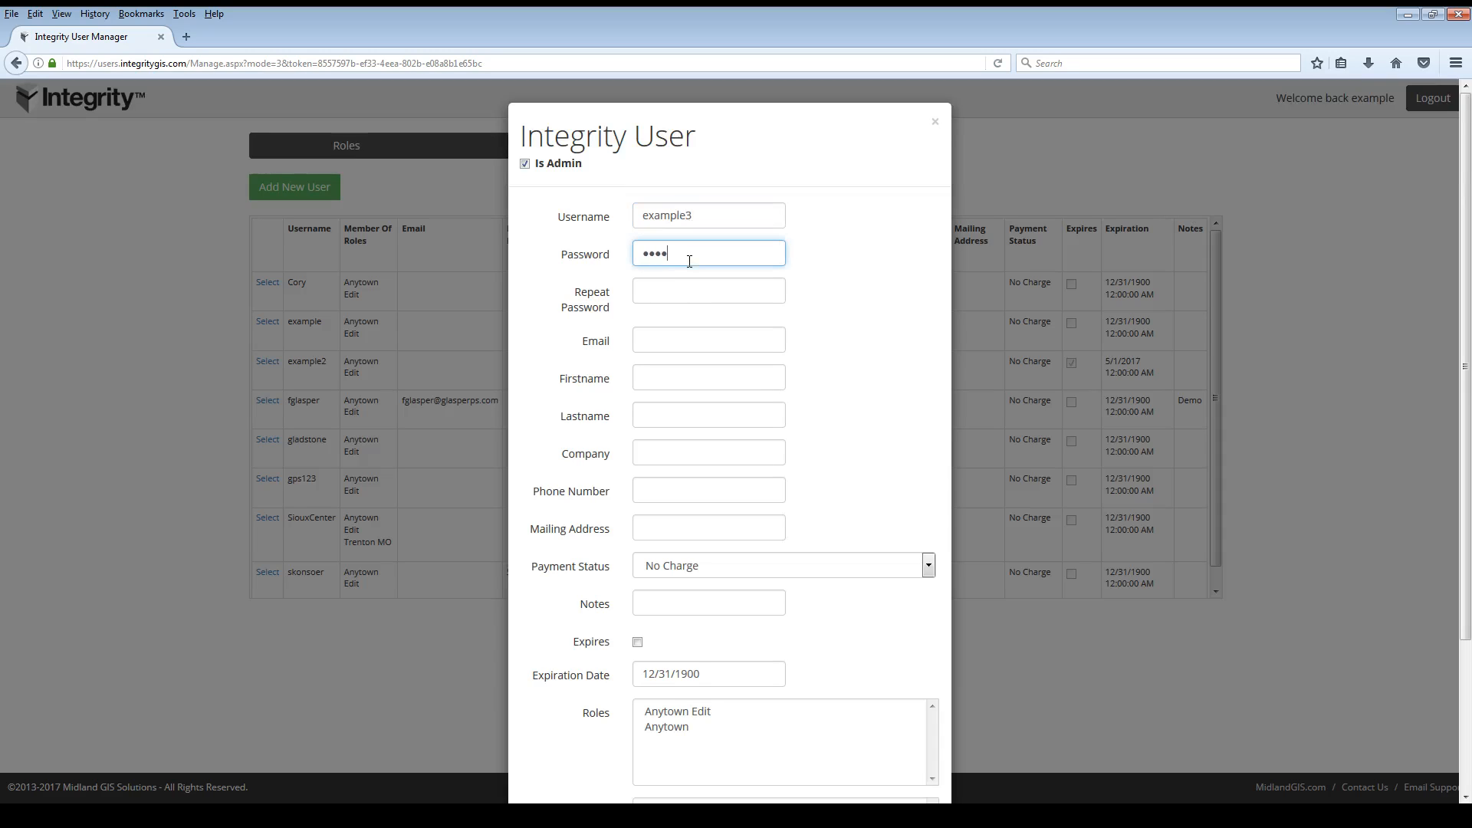
text(••)
click(705, 285)
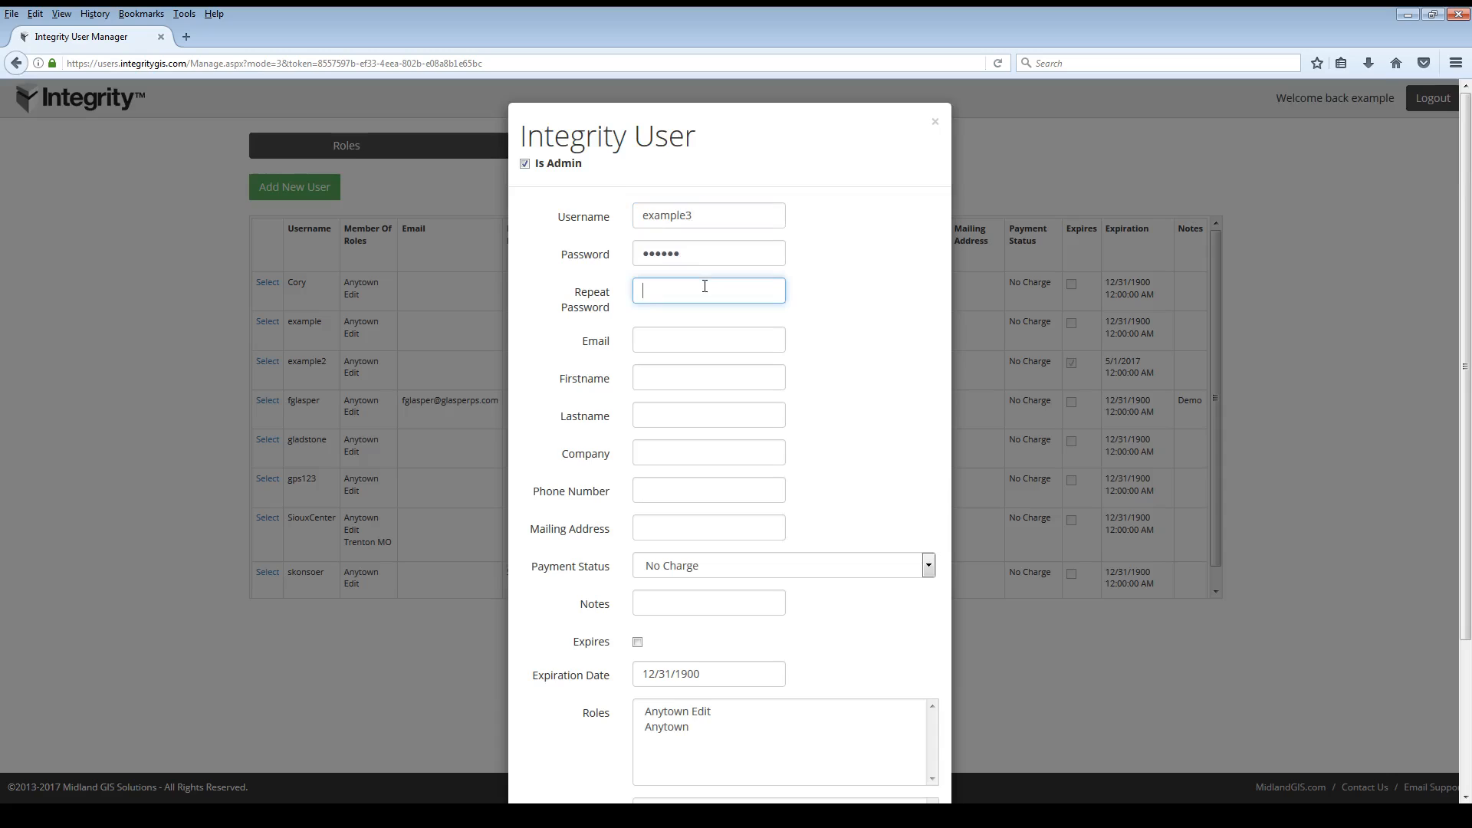
text(•••••••)
key(BackSpace)
key(BackSpace)
key(BackSpace)
key(BackSpace)
Step: Give example3 the Anytown Edit role, make it admin of Anytown Edit and Anytown, and save the user
click(890, 289)
scroll(890, 289, down, 3)
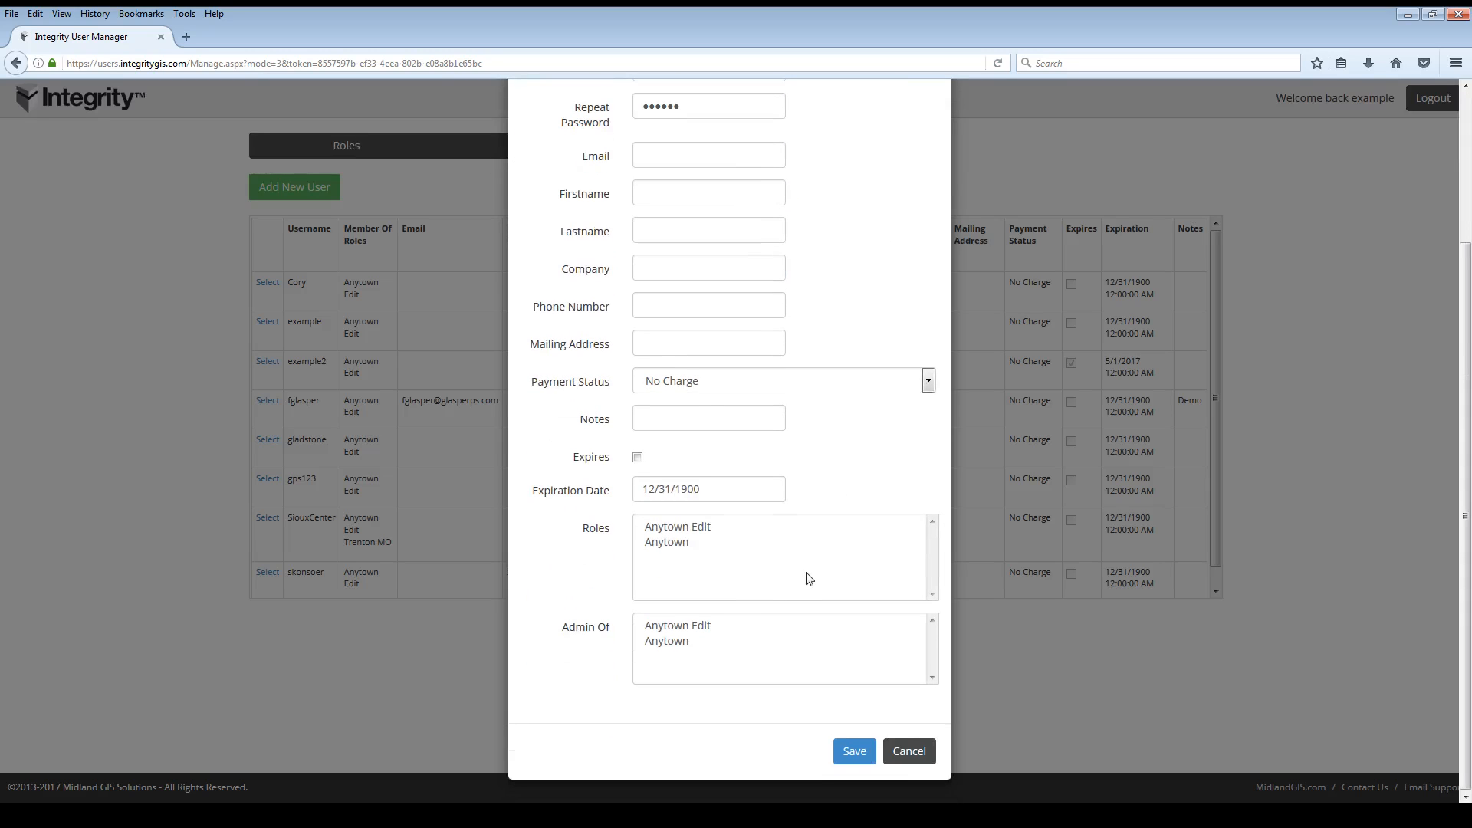
click(674, 528)
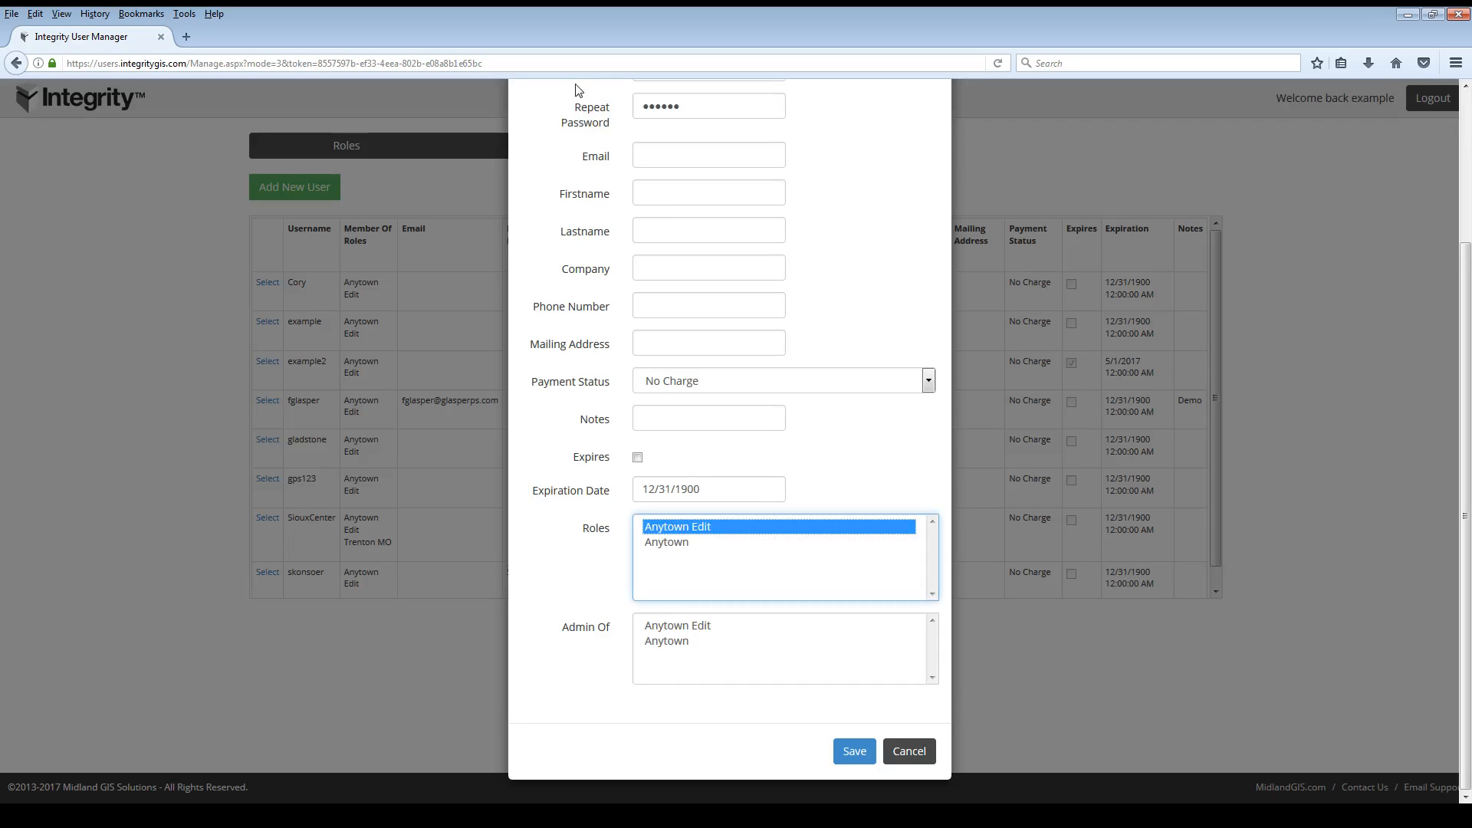
click(677, 632)
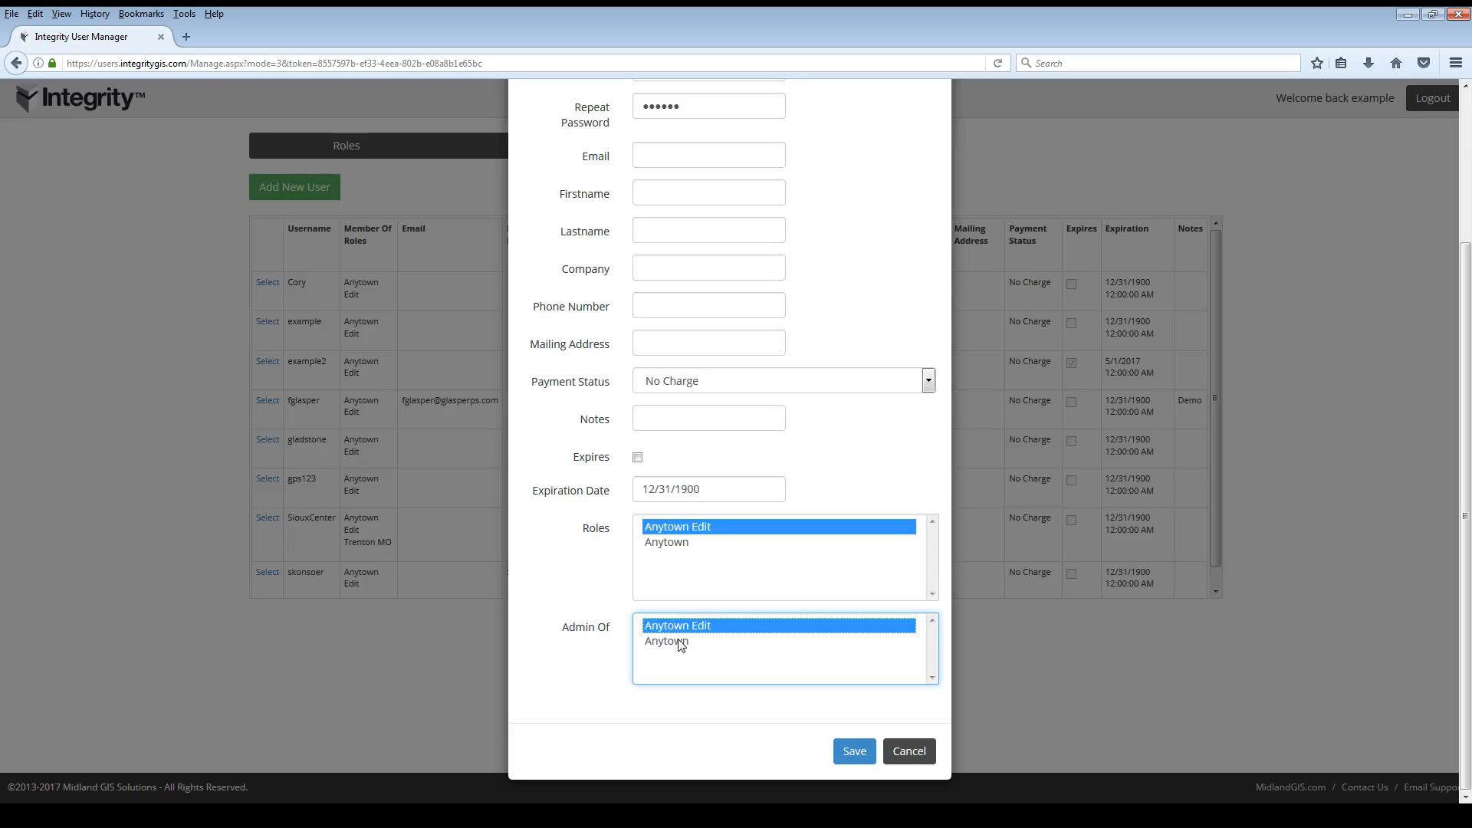
ctrl+click(679, 642)
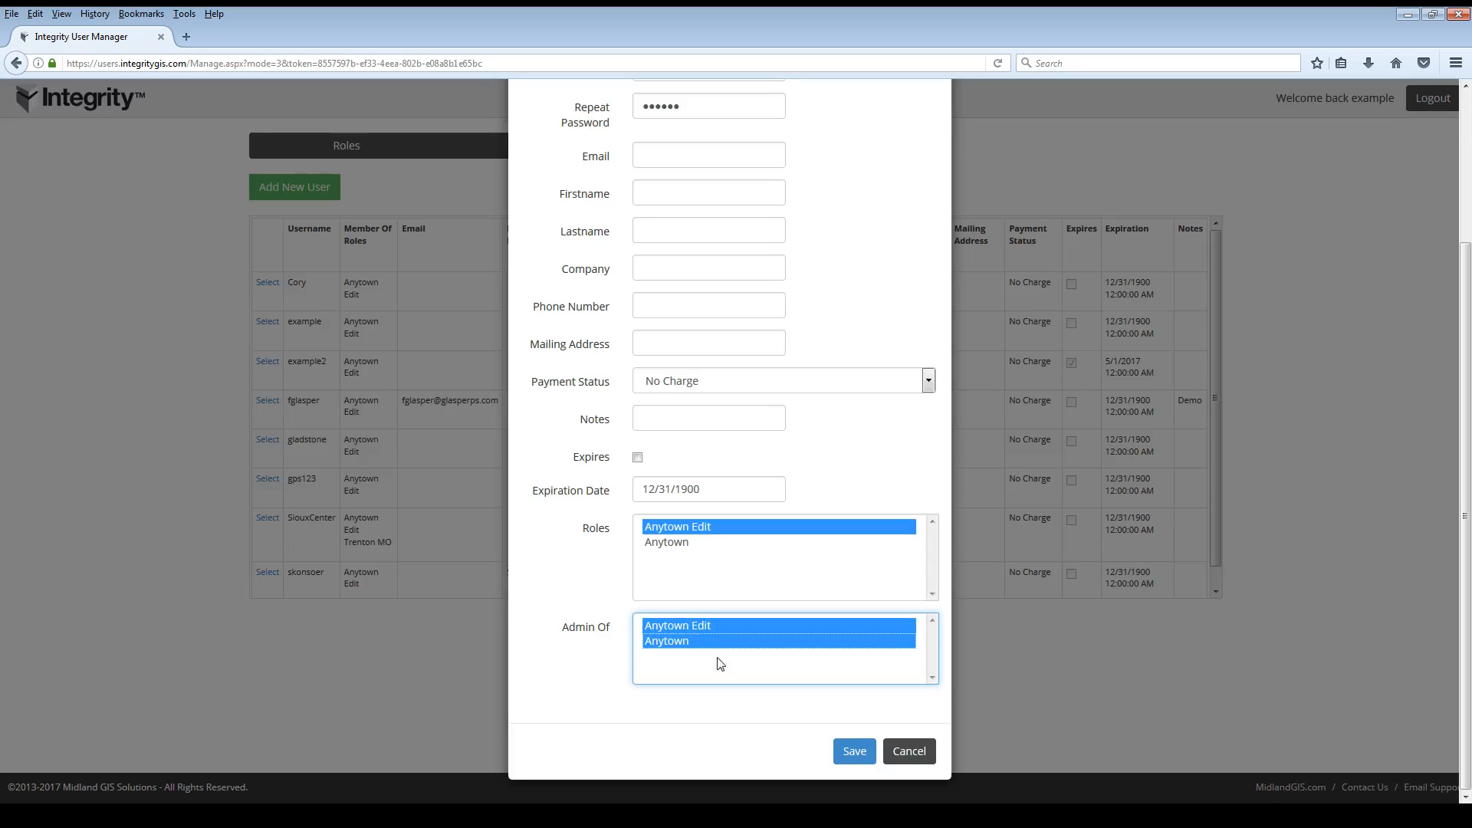
click(854, 753)
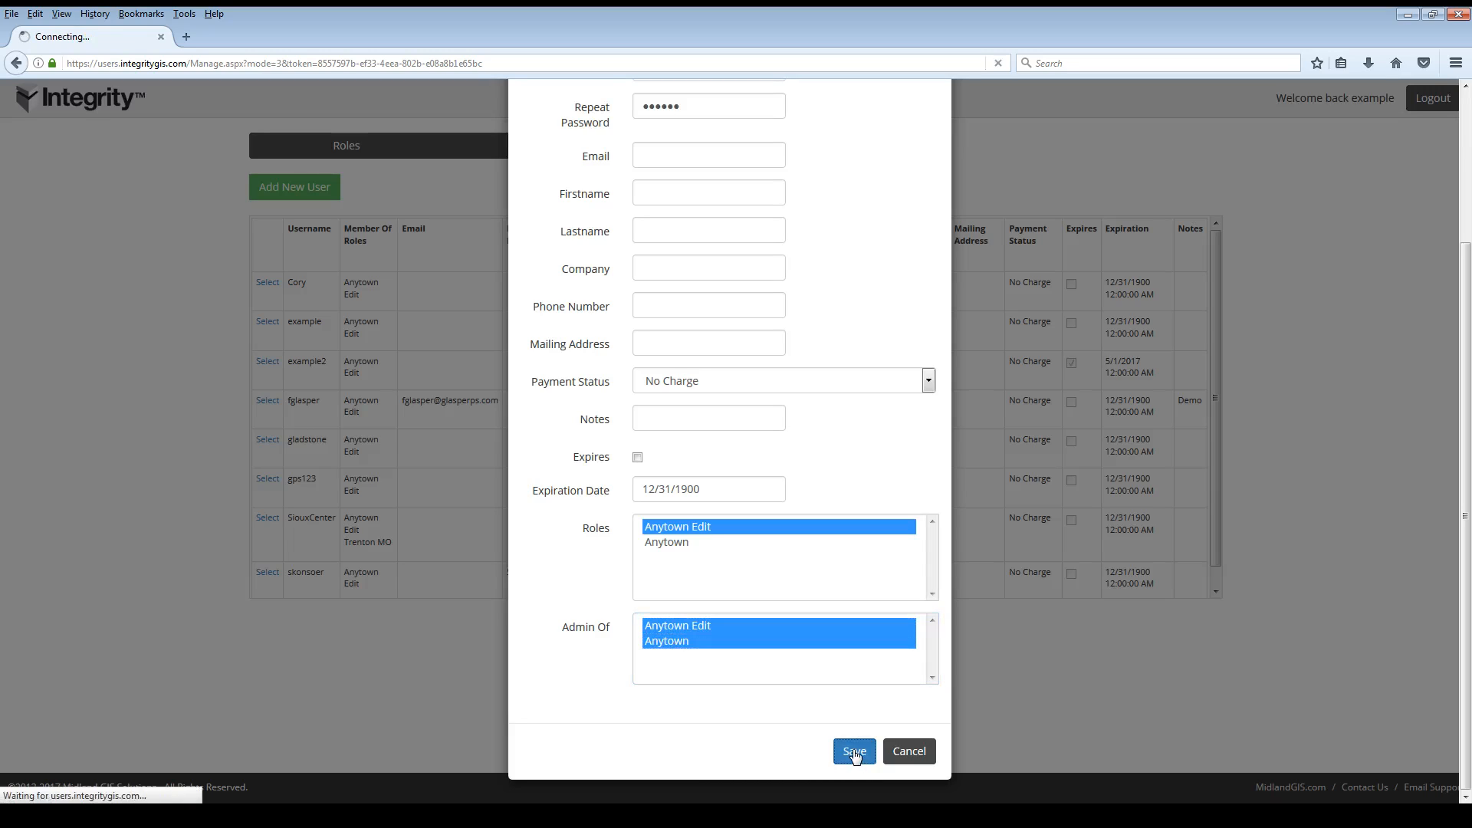